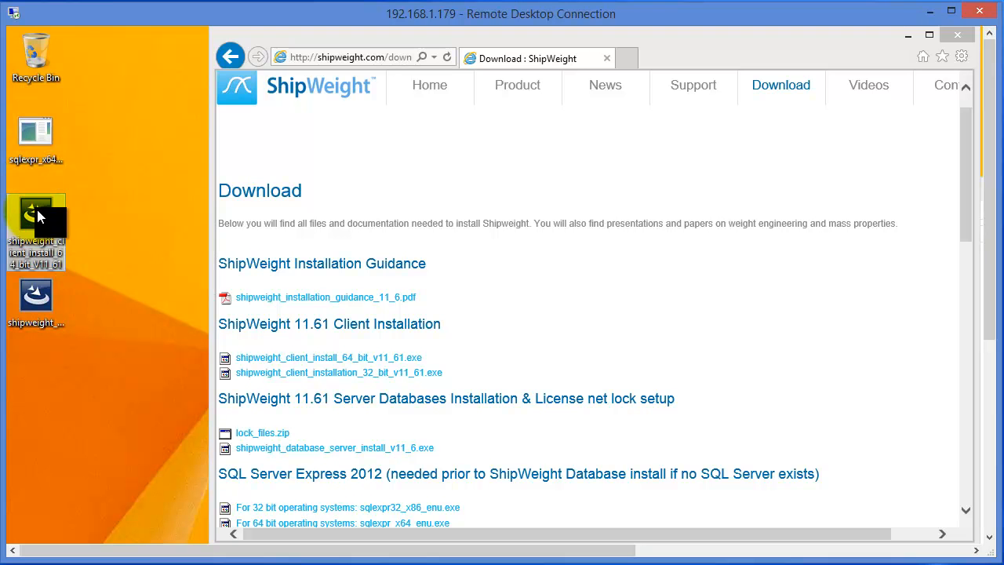
Close the web browser and the 11.6 folder window to clear the remote desktop
click(37, 298)
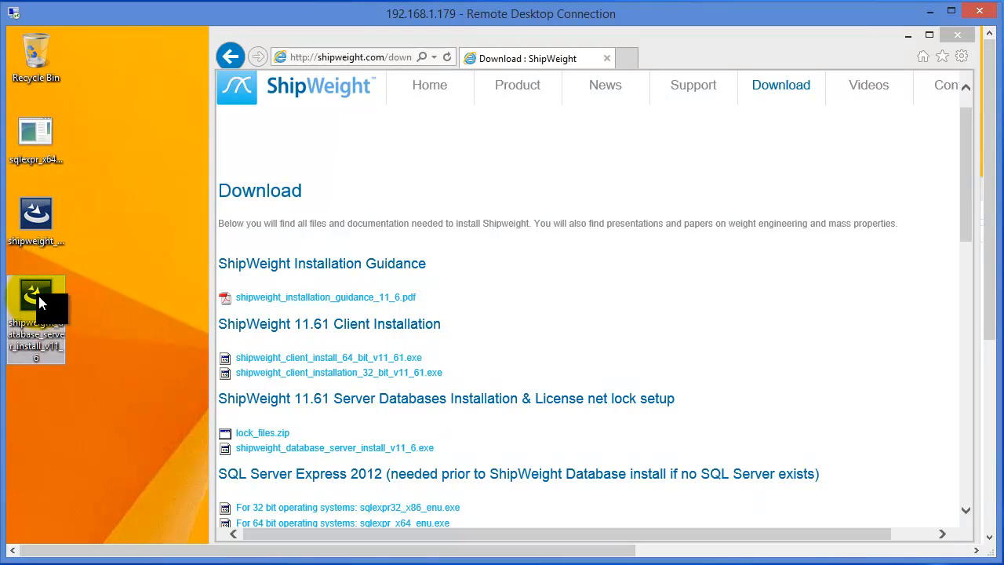
click(958, 38)
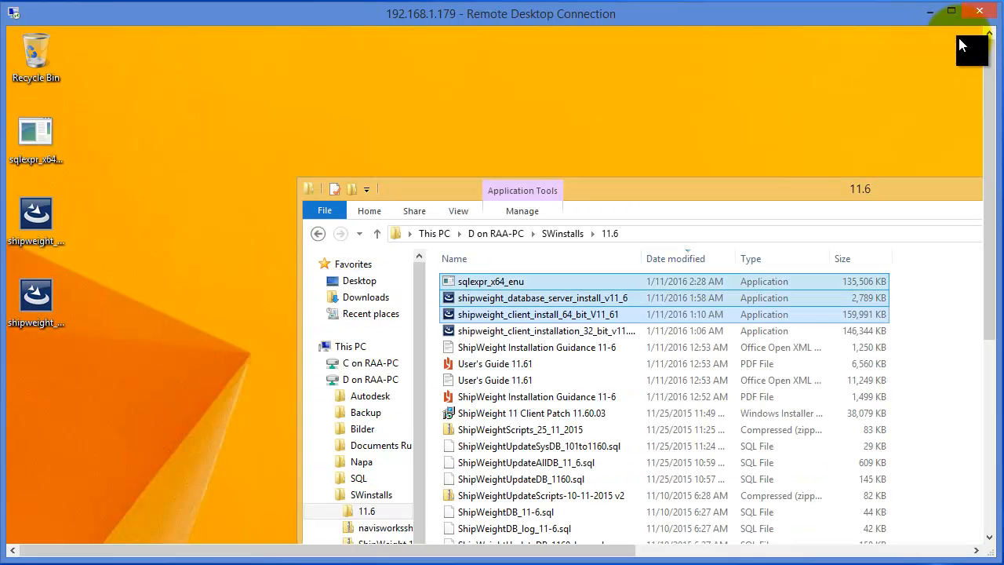
drag(947, 198, 559, 271)
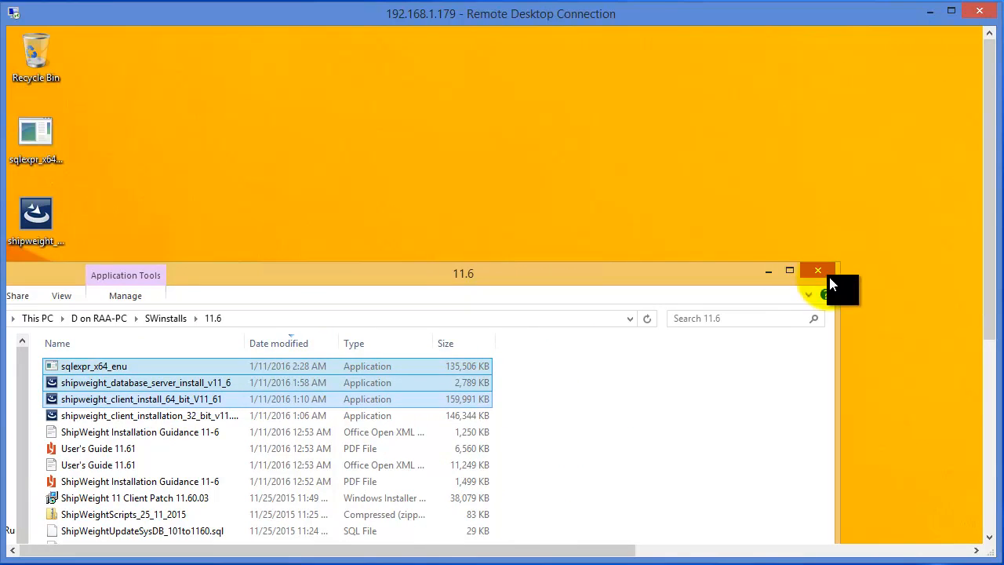
click(820, 272)
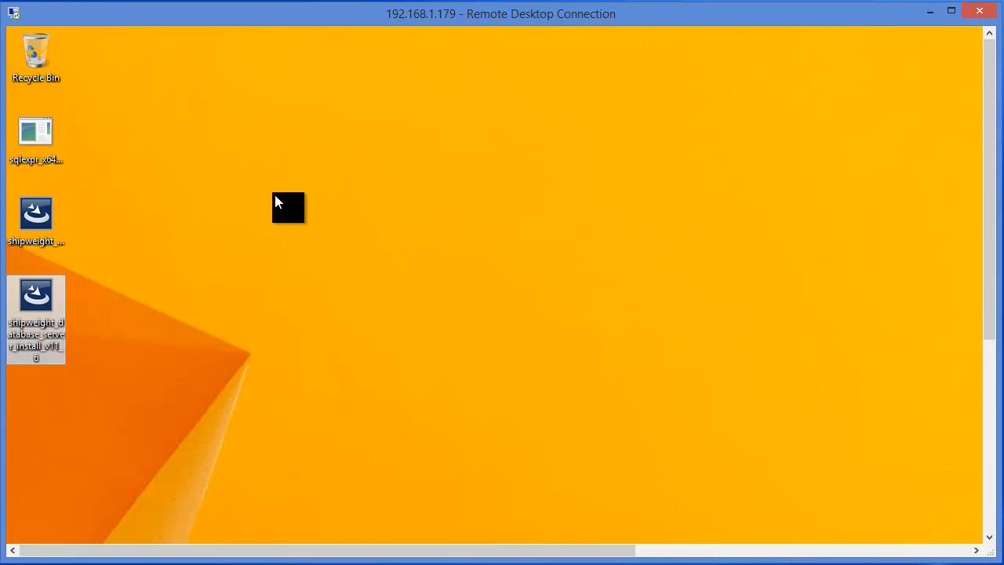
Run the sqlexpr_x64_enu installer with permission to make changes, and start a new SQL Server stand-alone installation
click(33, 144)
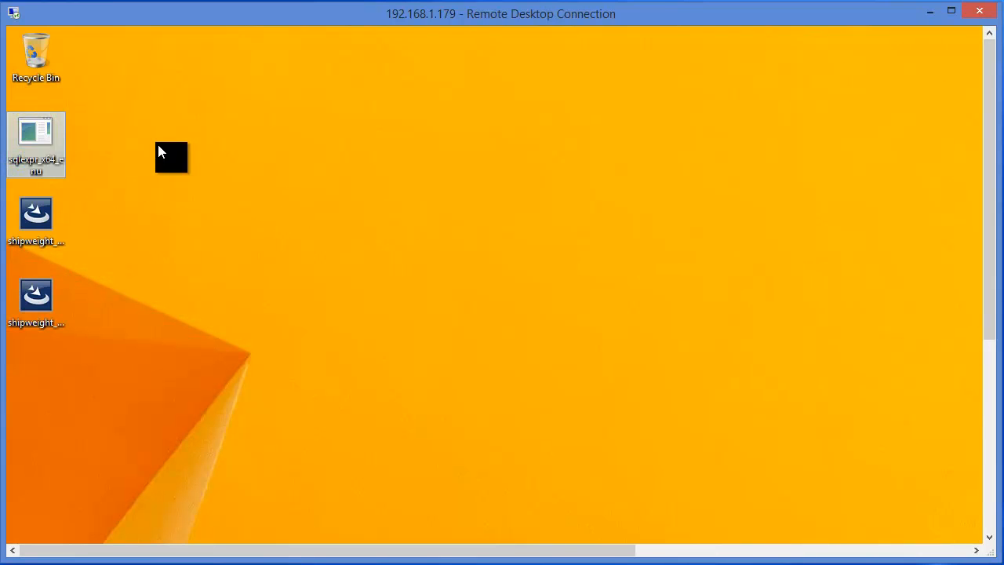
double_click(49, 142)
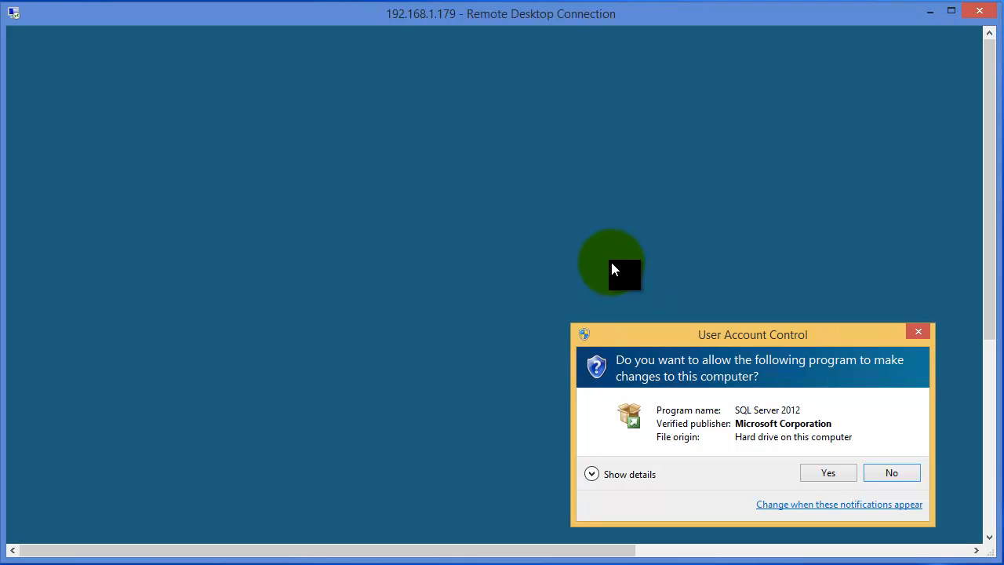
drag(696, 333, 467, 183)
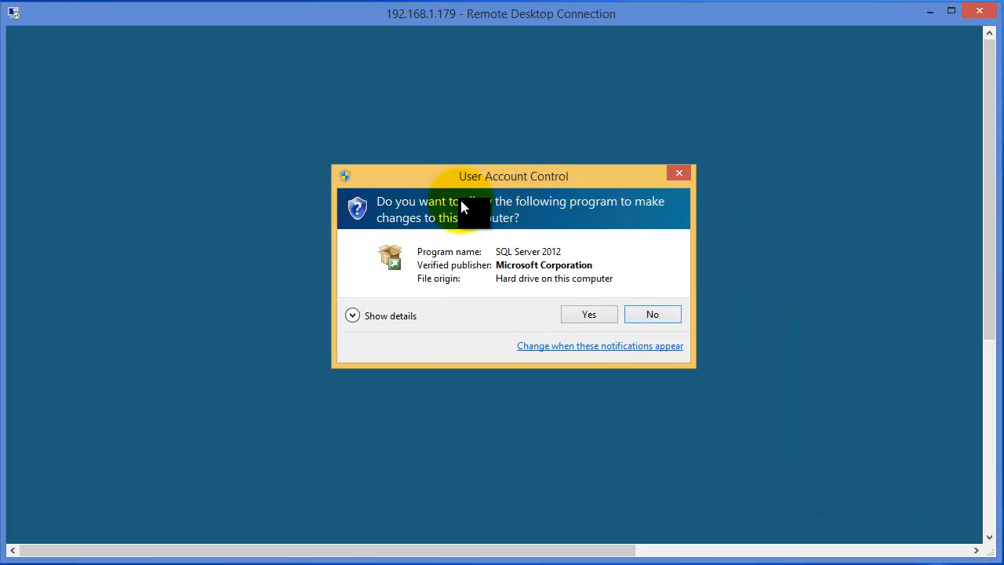
click(590, 315)
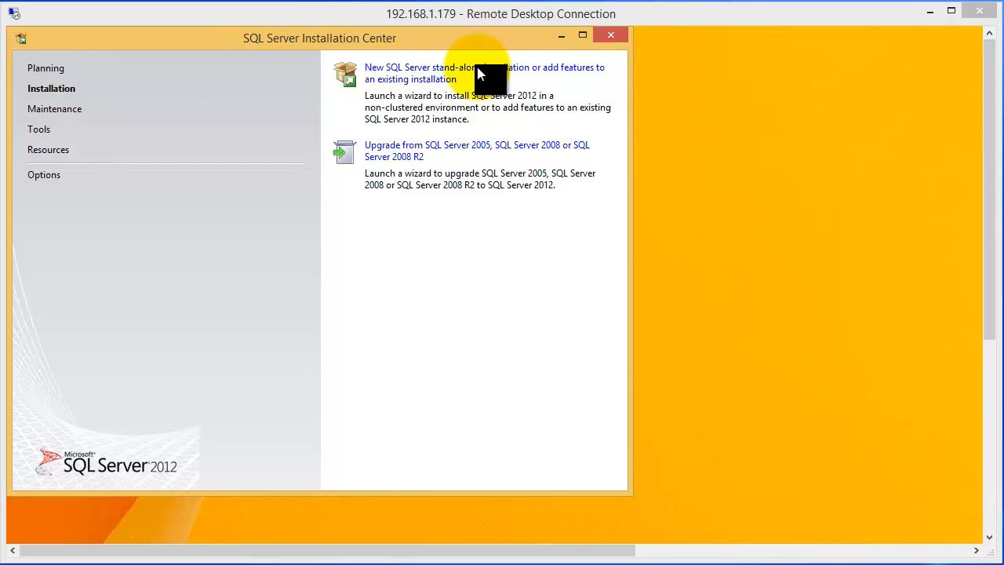
click(434, 79)
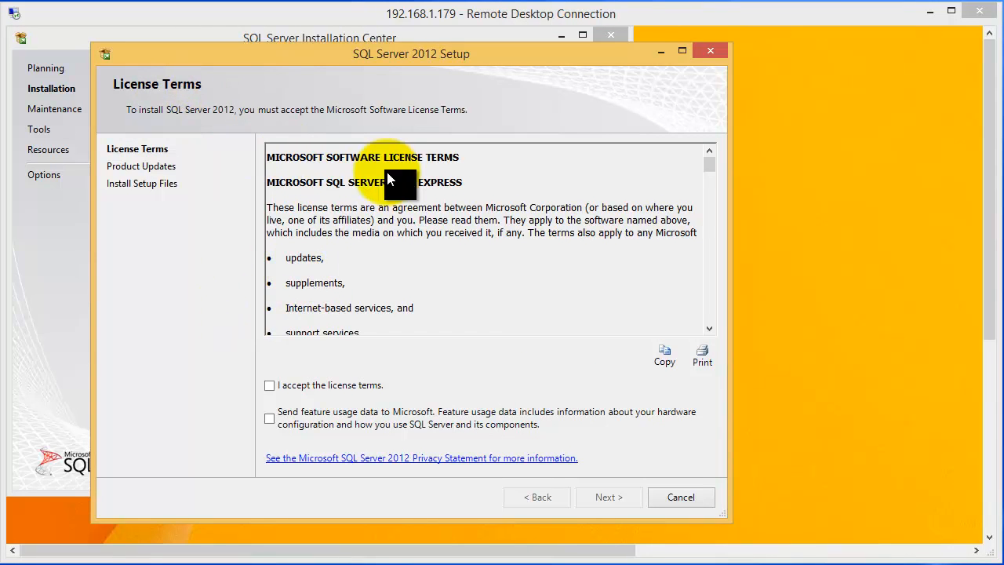
Accept the SQL Server license terms and continue without including the SQL Server product updates
click(271, 385)
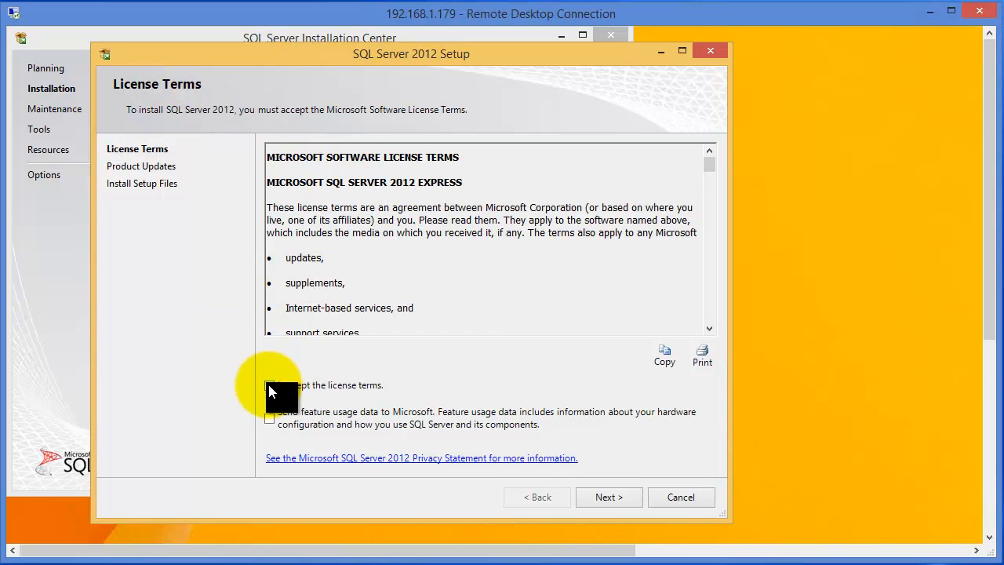
click(624, 498)
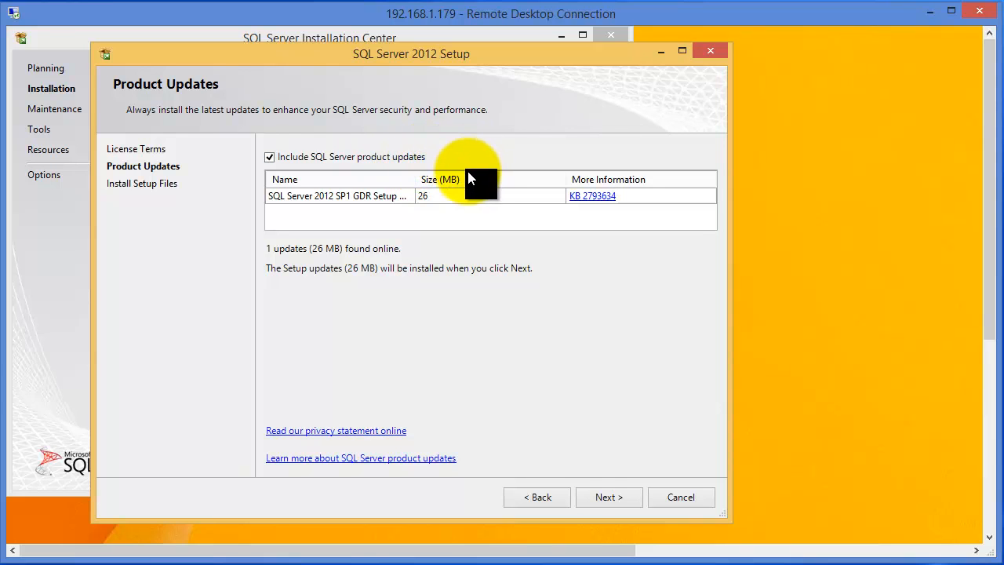
click(270, 158)
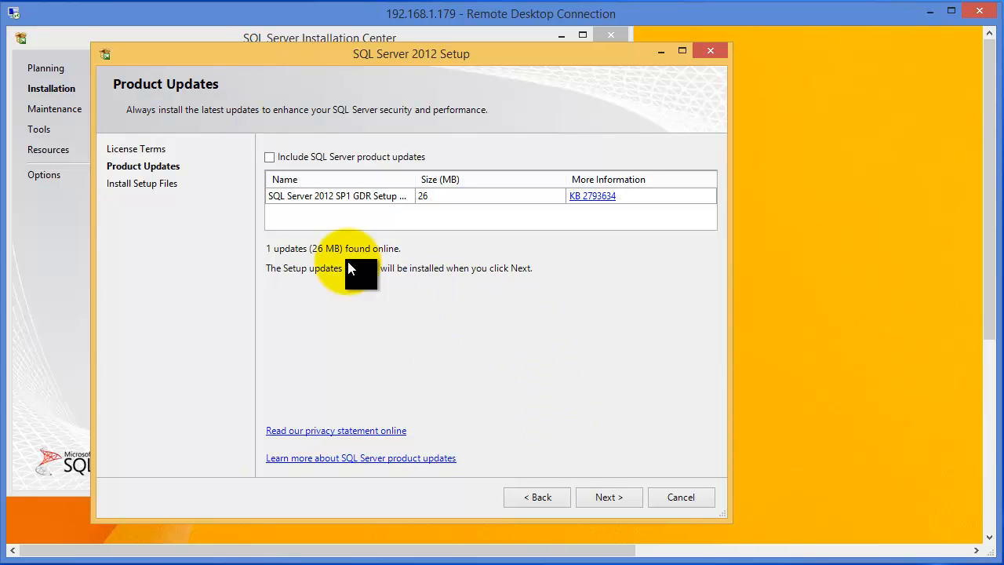
click(611, 497)
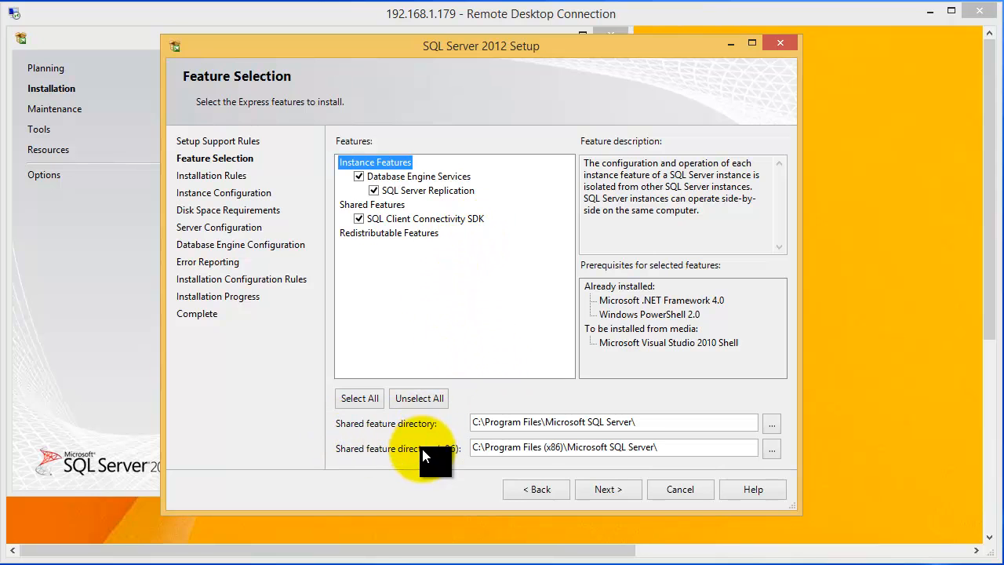
Keep the default features and set both the named instance and the instance ID to SHIPWEIGHT
click(605, 489)
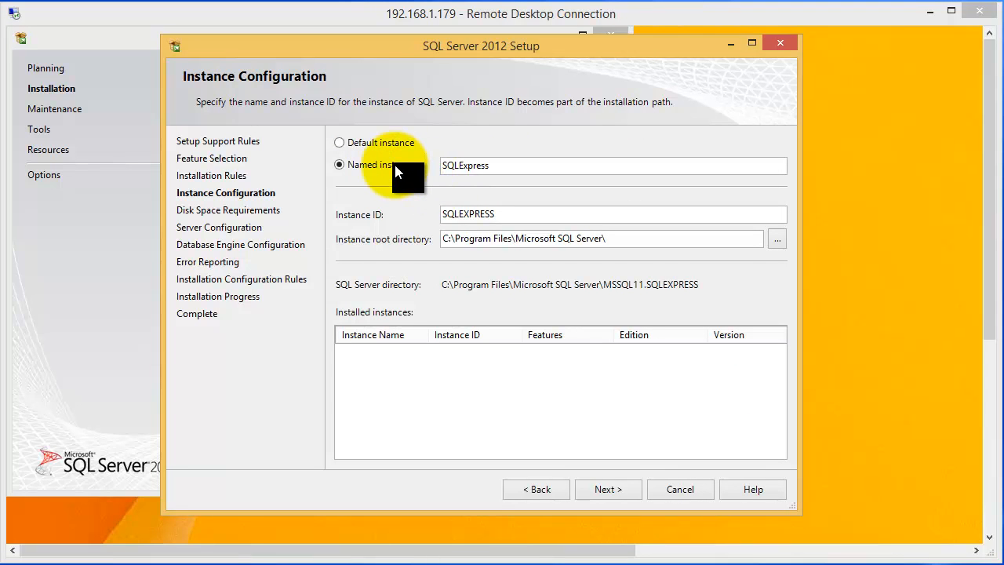
click(507, 165)
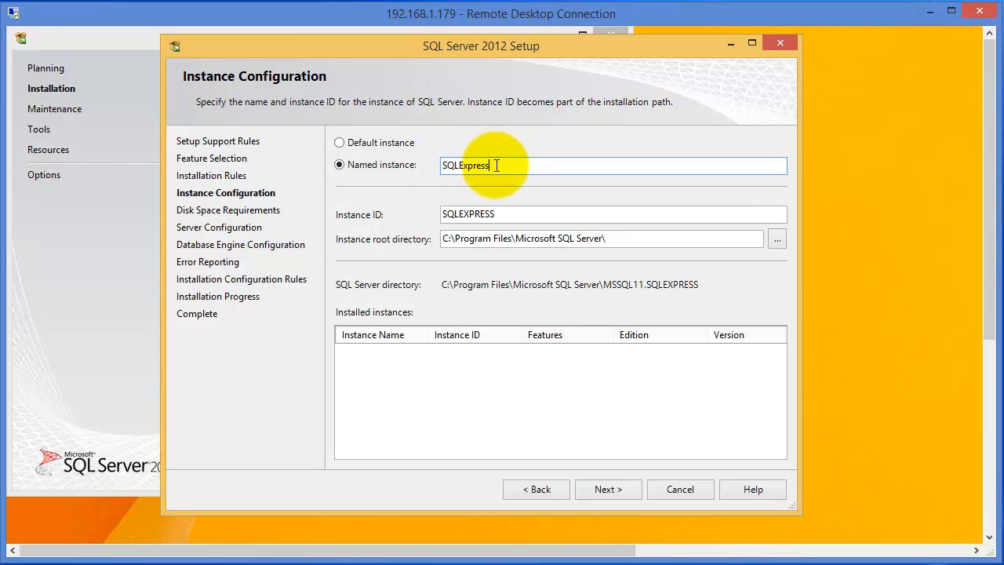
drag(496, 164, 414, 163)
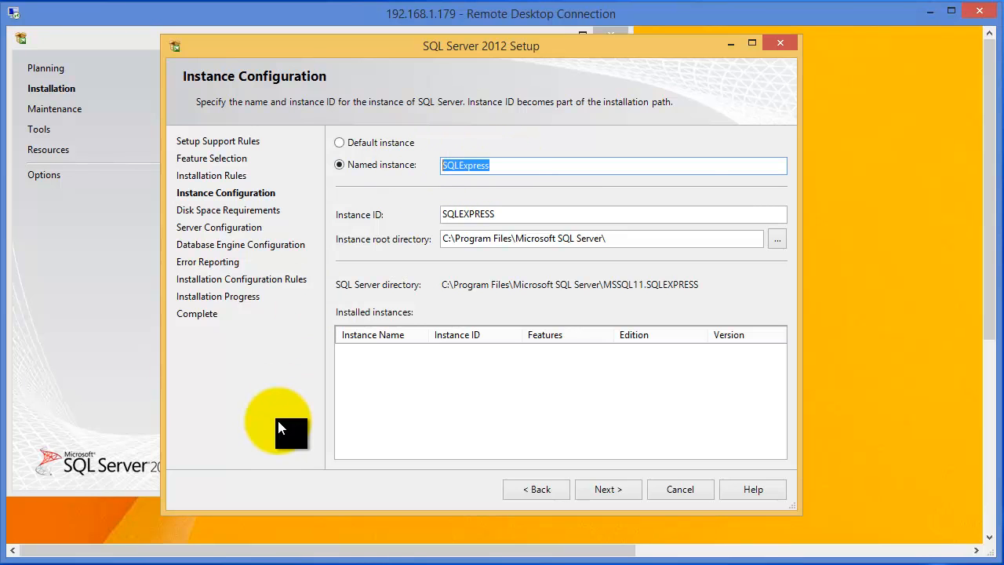
text(SHIPWEIGHT)
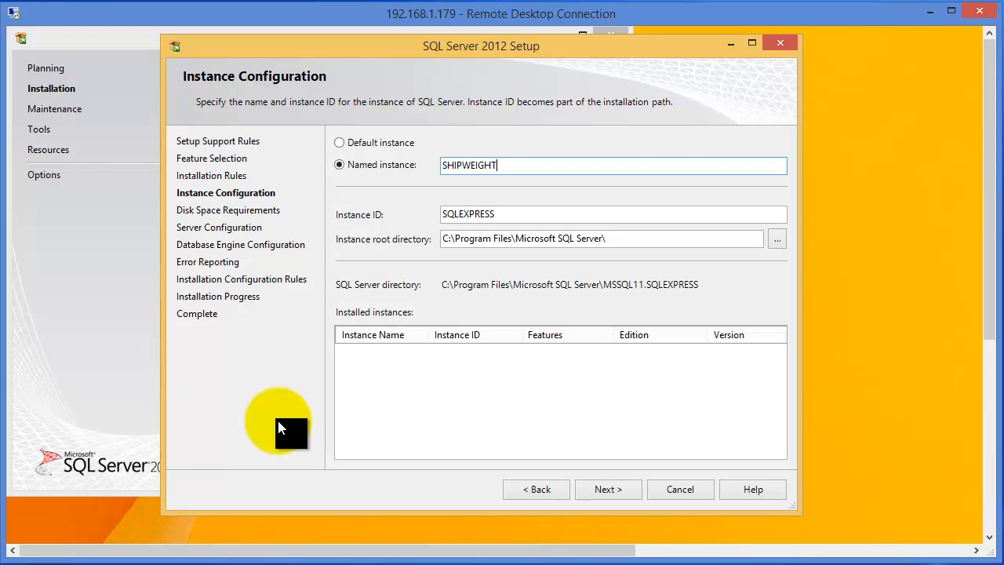
key(Tab)
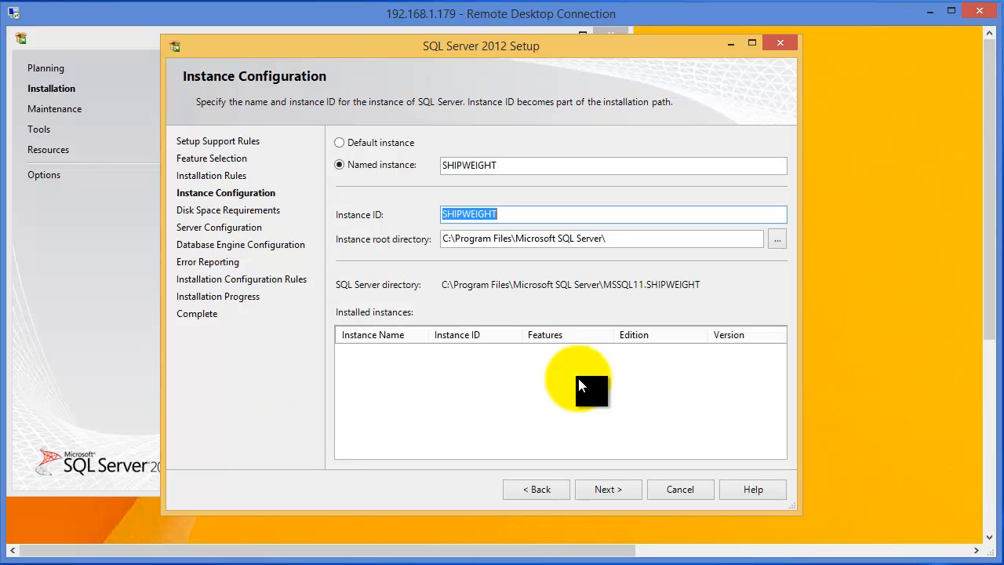
click(541, 217)
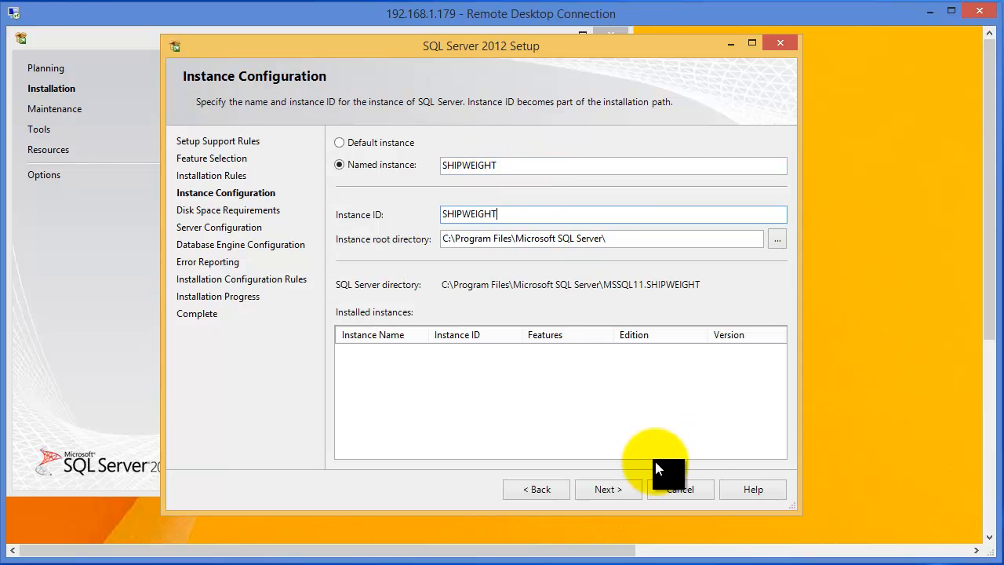
click(616, 494)
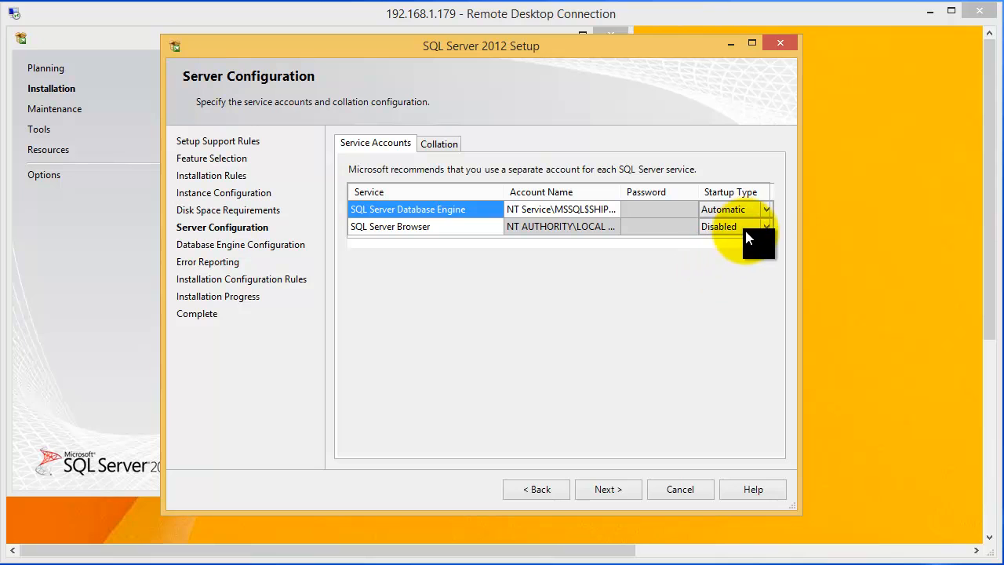
Set the SQL Server Browser service's startup type to Automatic and continue to the Database Engine configuration
click(768, 233)
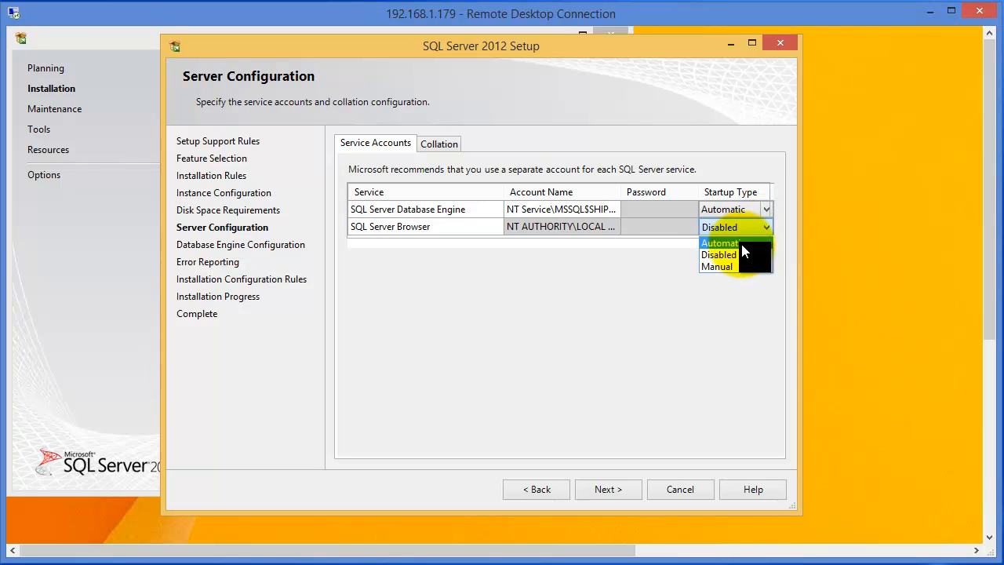
click(741, 242)
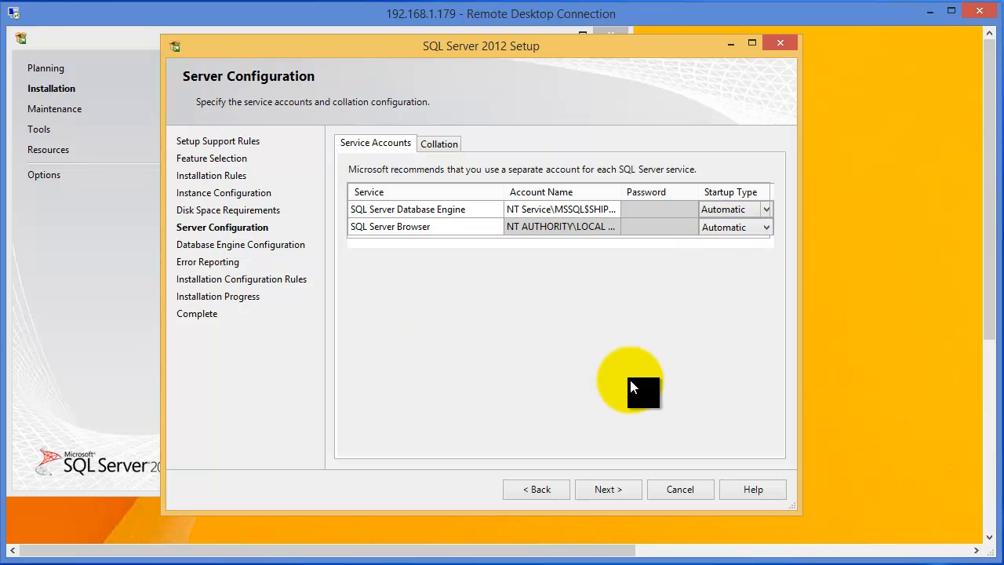
click(629, 488)
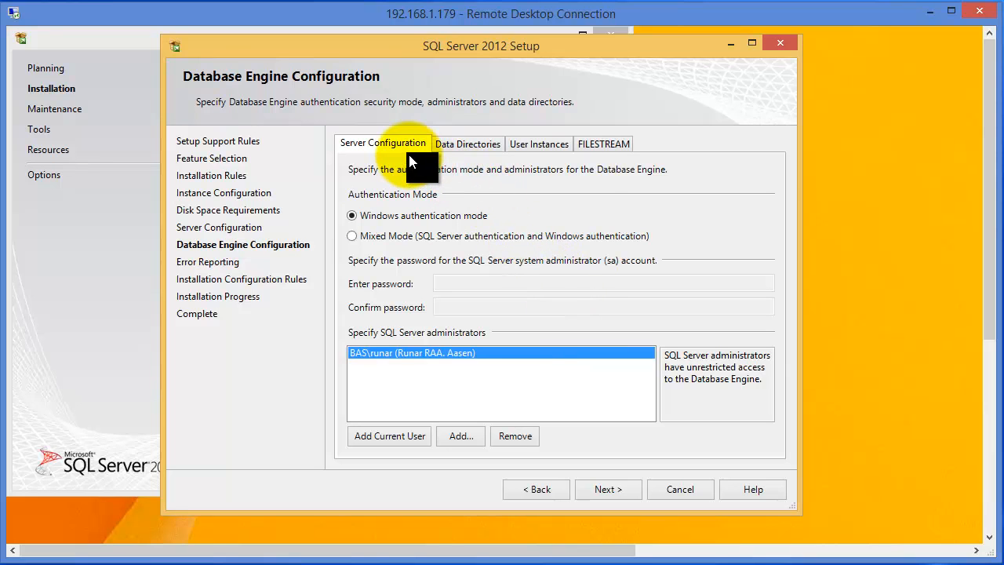
Review the Database Engine data directories and proceed with Windows authentication mode and the listed administrator
click(452, 147)
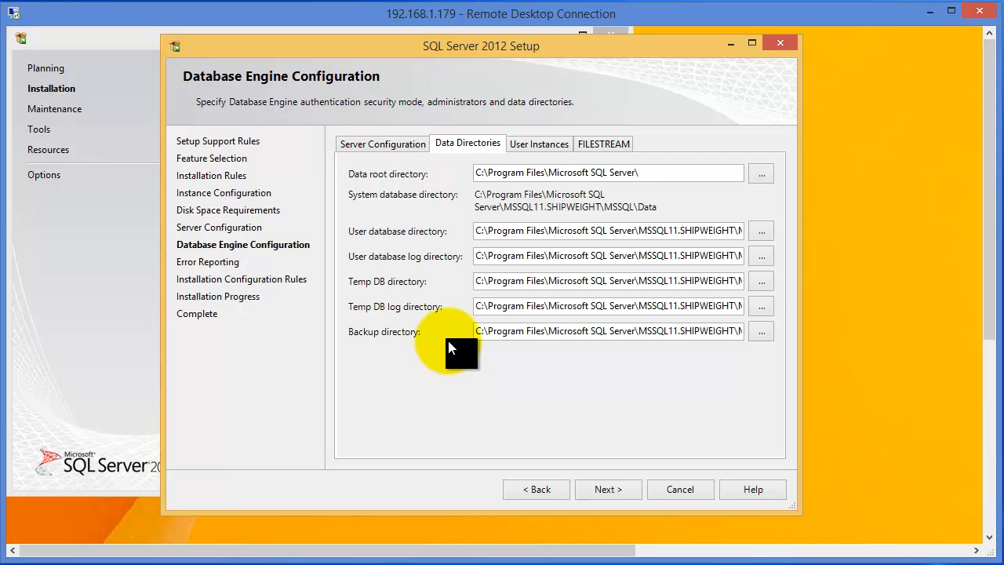
click(396, 144)
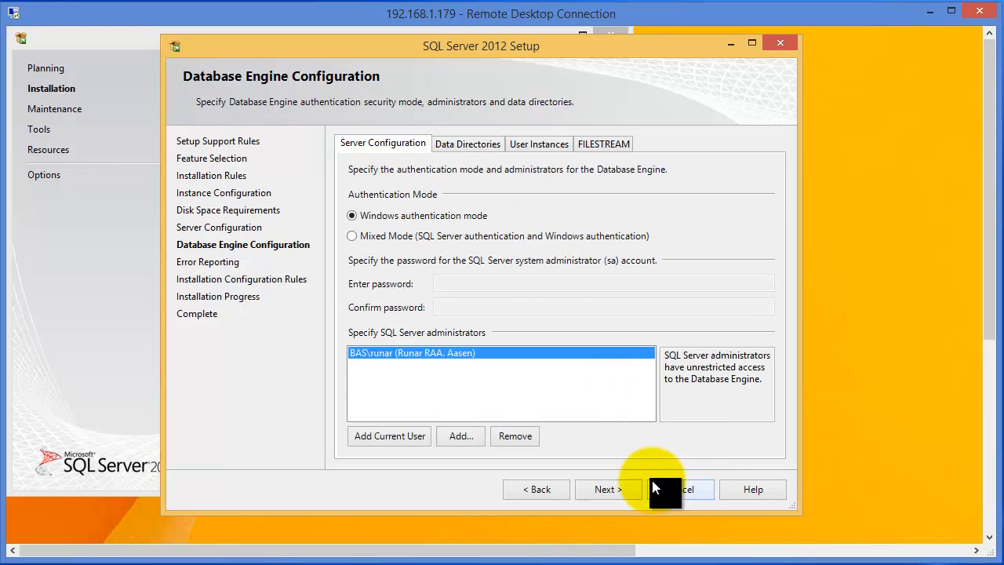
click(616, 488)
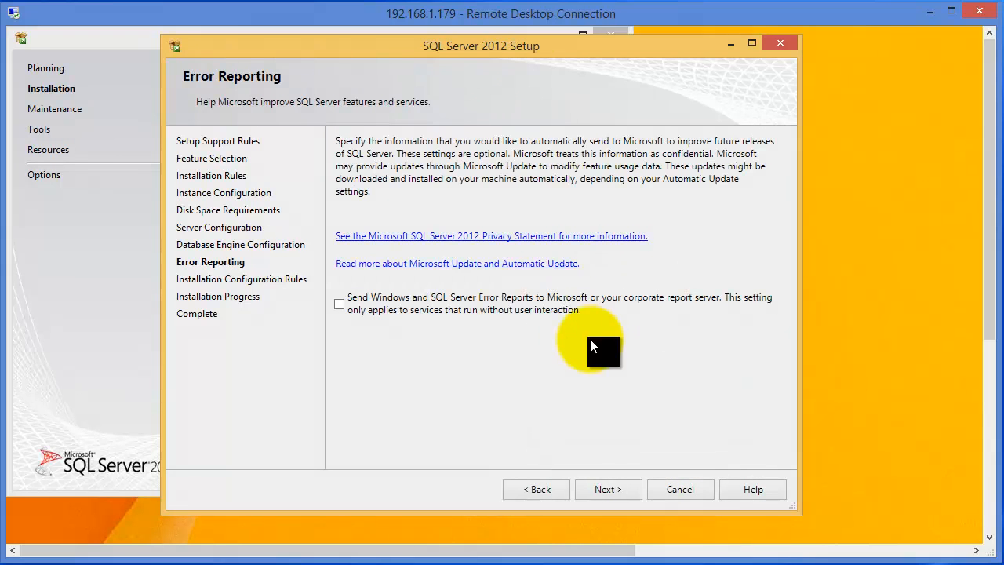
Proceed through the SQL Server installation without sending error reports, and close the setup and the Installation Center
click(609, 491)
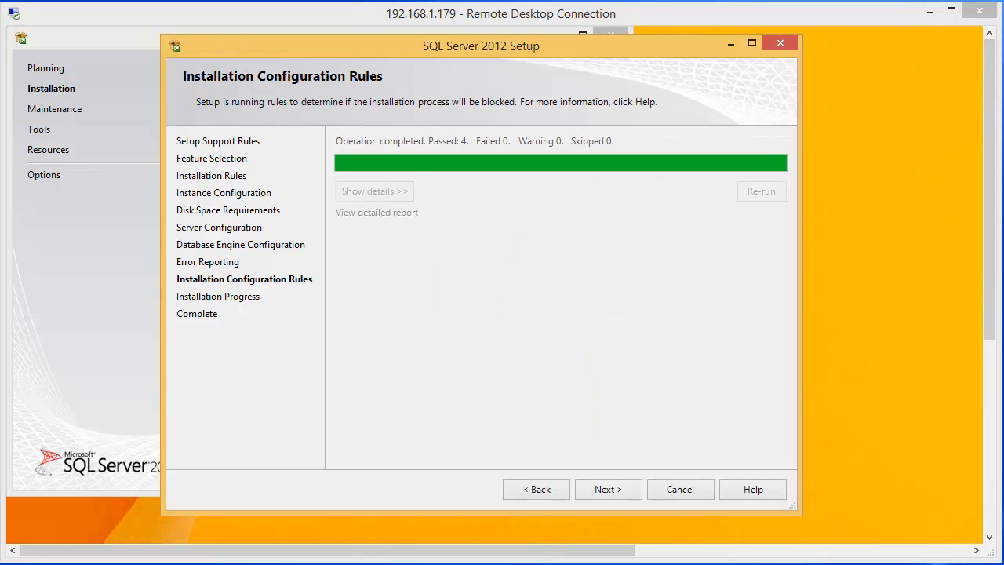
click(608, 489)
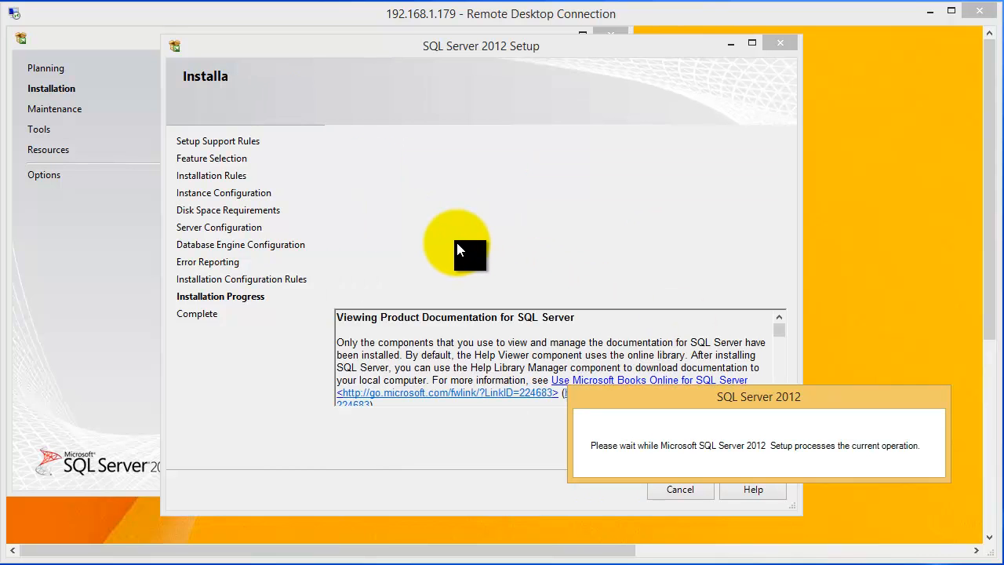
click(681, 496)
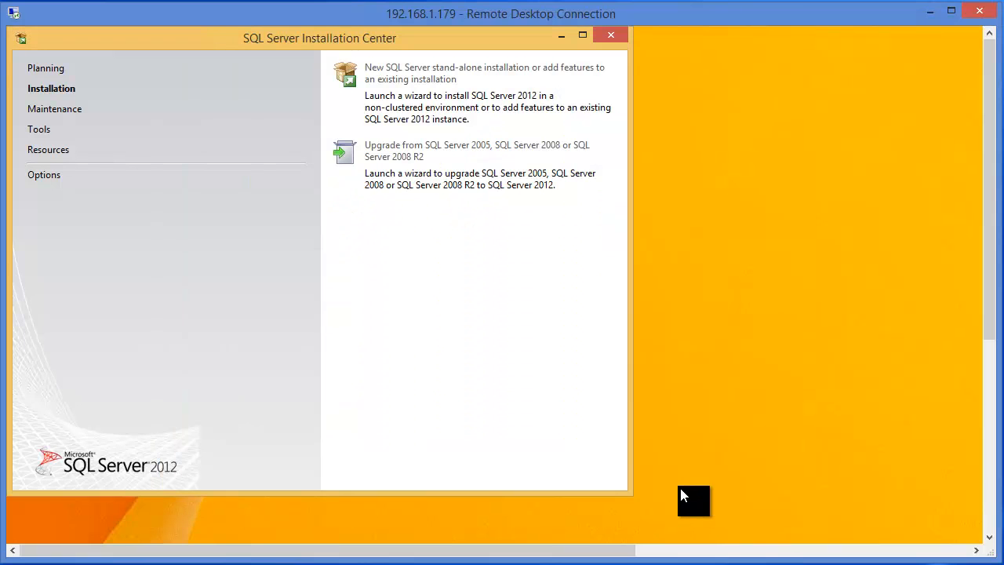
click(610, 37)
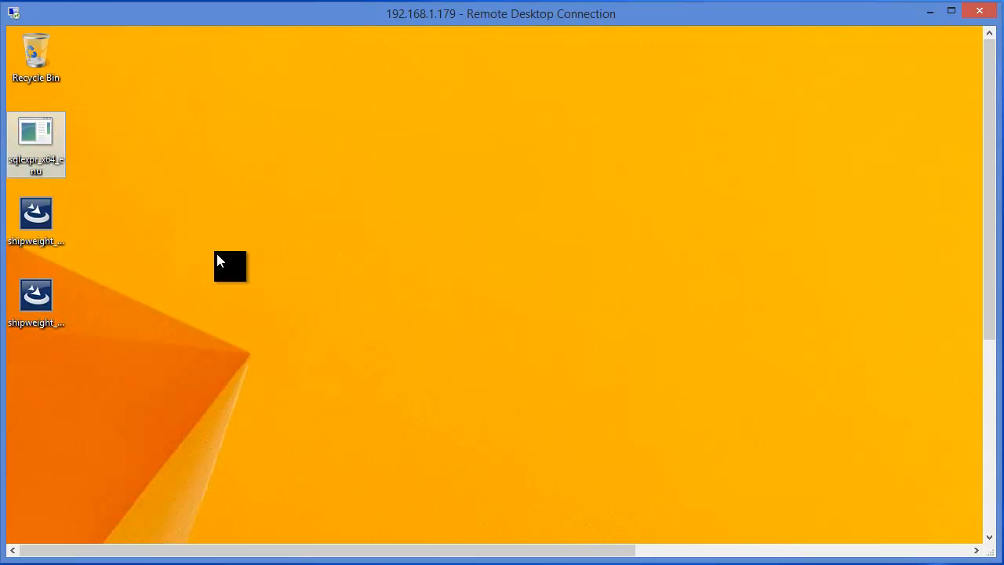
Run the shipweight_database_server_install_v11_6 installer and continue to the ShipWeight Server 11.6 license agreement
click(38, 295)
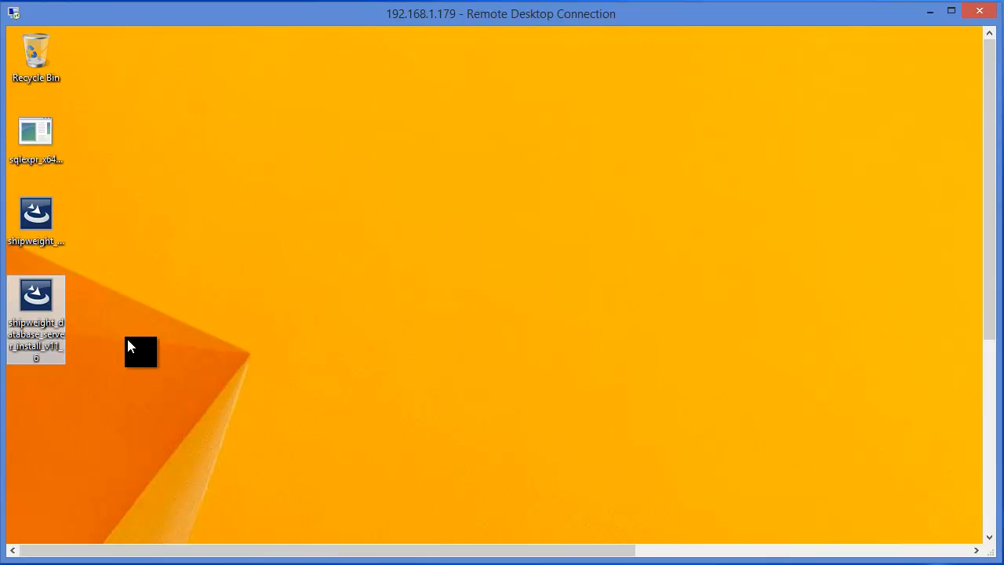
double_click(33, 310)
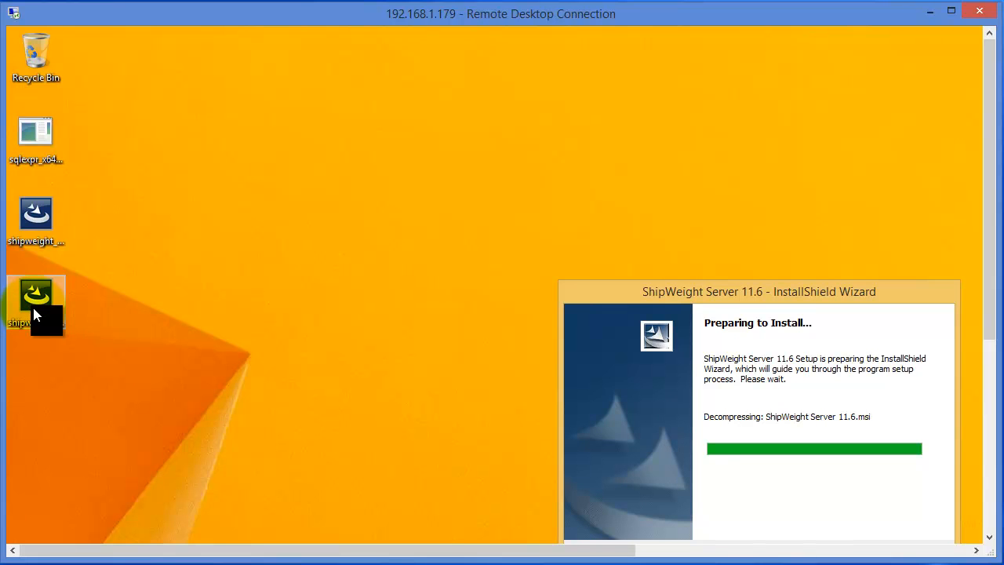
drag(632, 297, 400, 139)
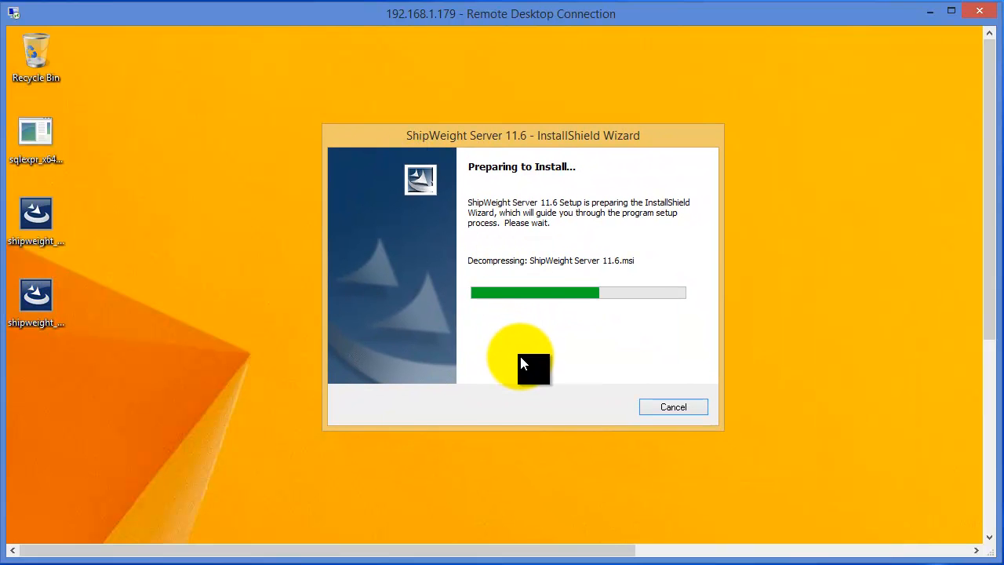
drag(663, 292, 436, 122)
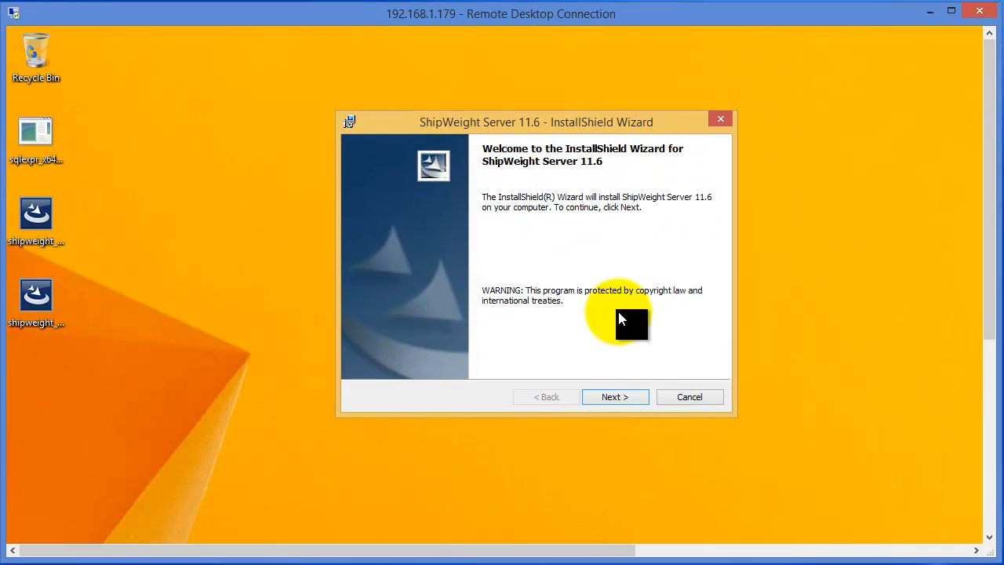
click(624, 398)
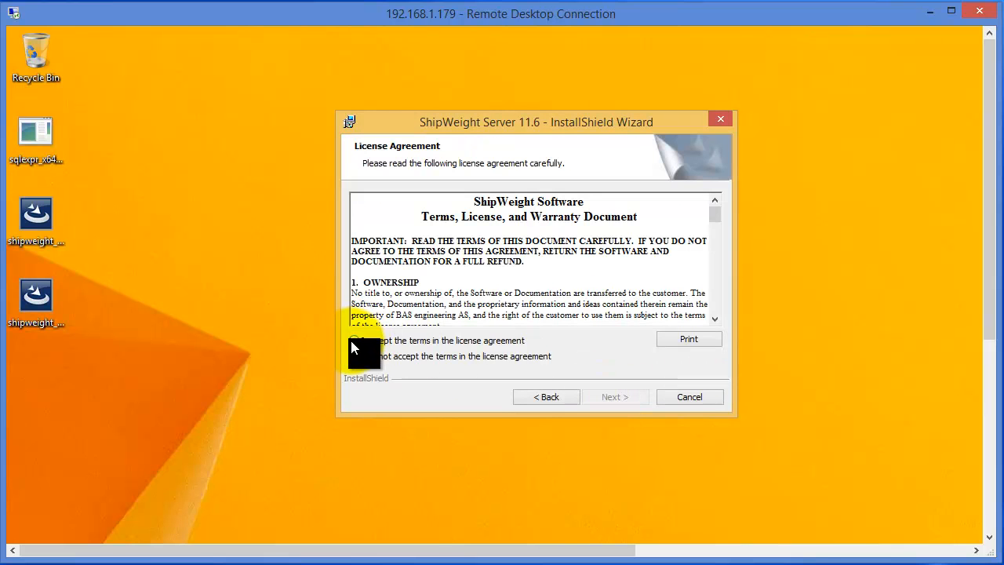
Accept the ShipWeight Server 11.6 license agreement and continue to the database server selection
click(355, 340)
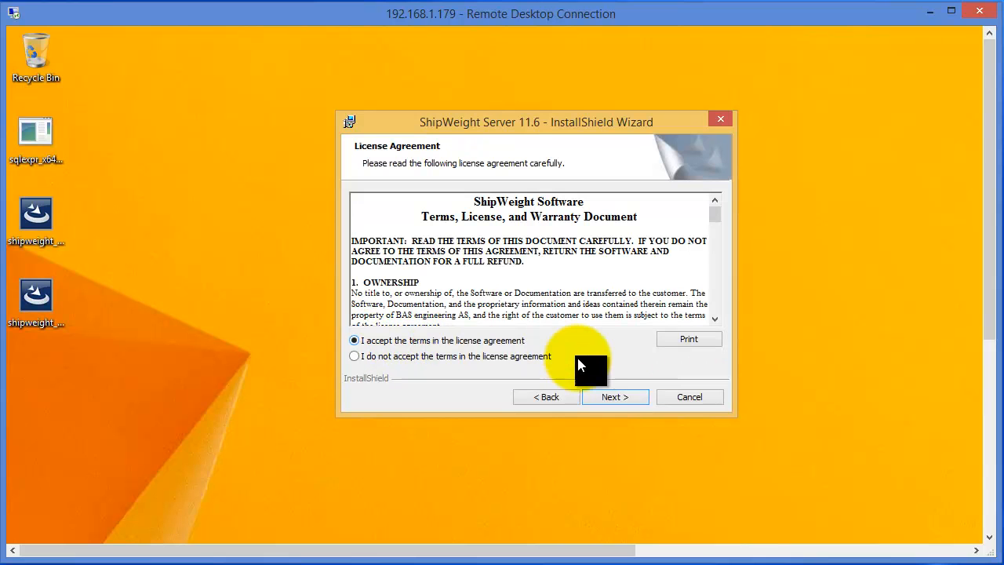
click(615, 397)
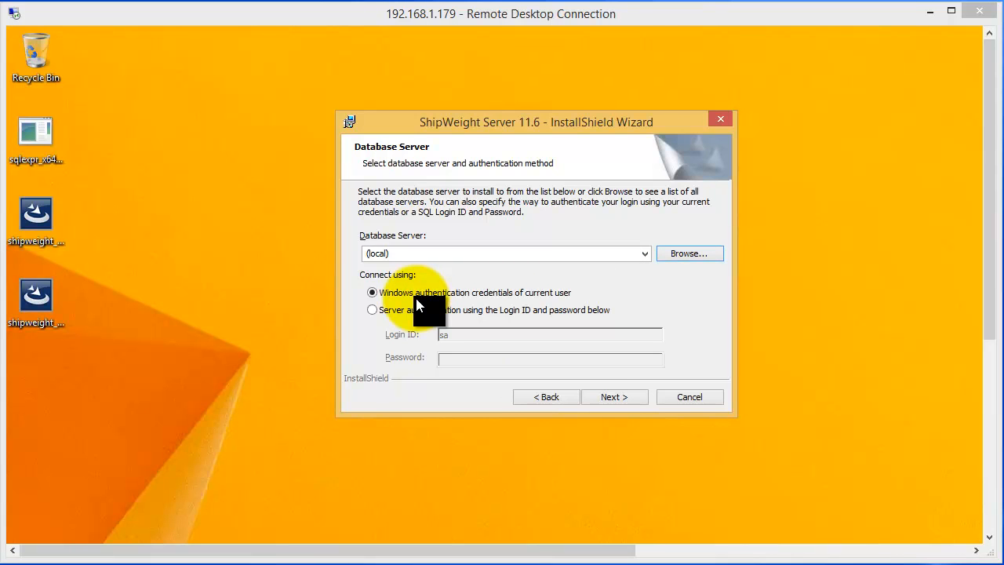
Enter (local)\SHIPWEIGHT as the database server for the ShipWeight Server installation
click(396, 253)
click(399, 252)
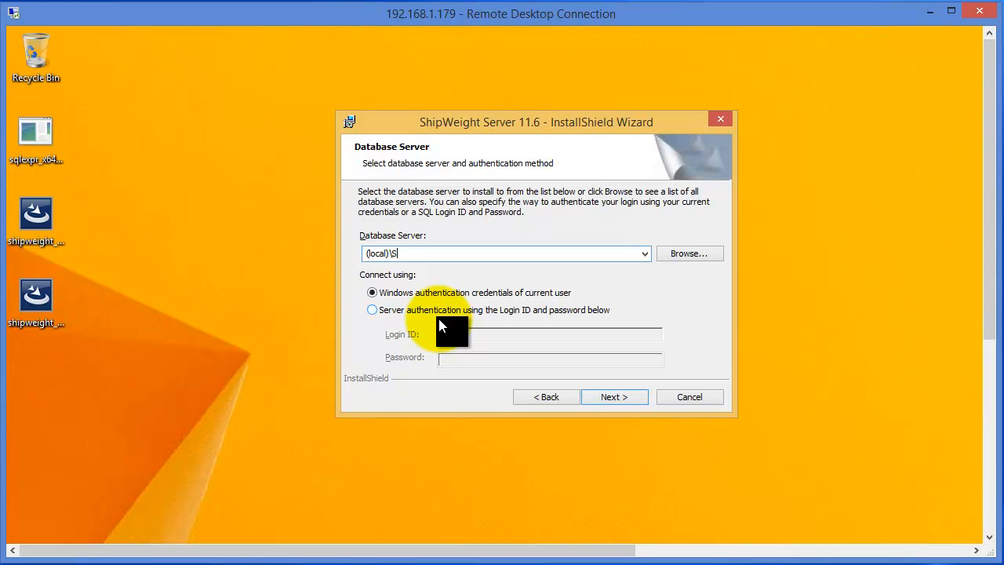
key(BackSpace)
text(WEIGHT)
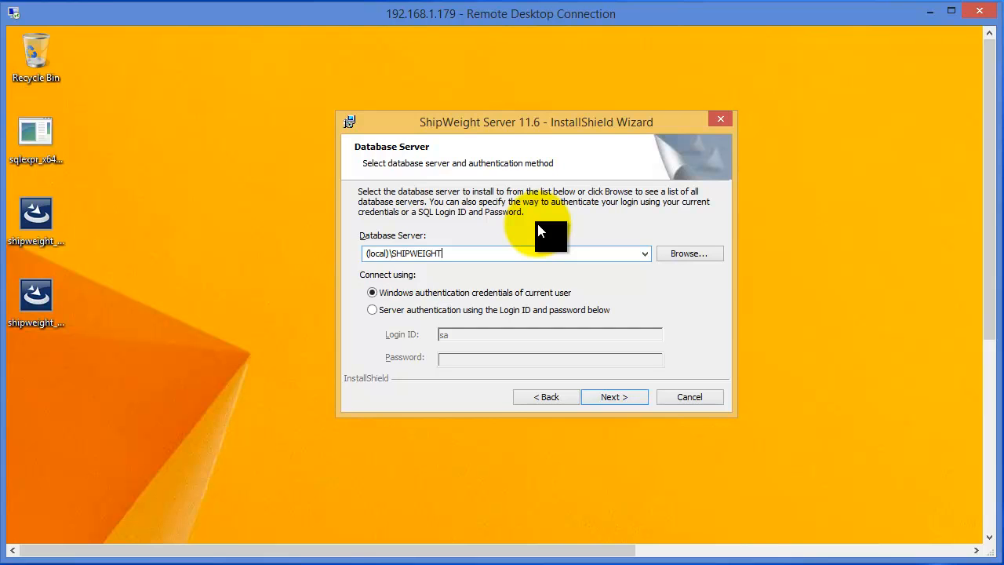
Browse the available database servers, choose W8\SHIPWEIGHT, and continue with Windows authentication
click(694, 260)
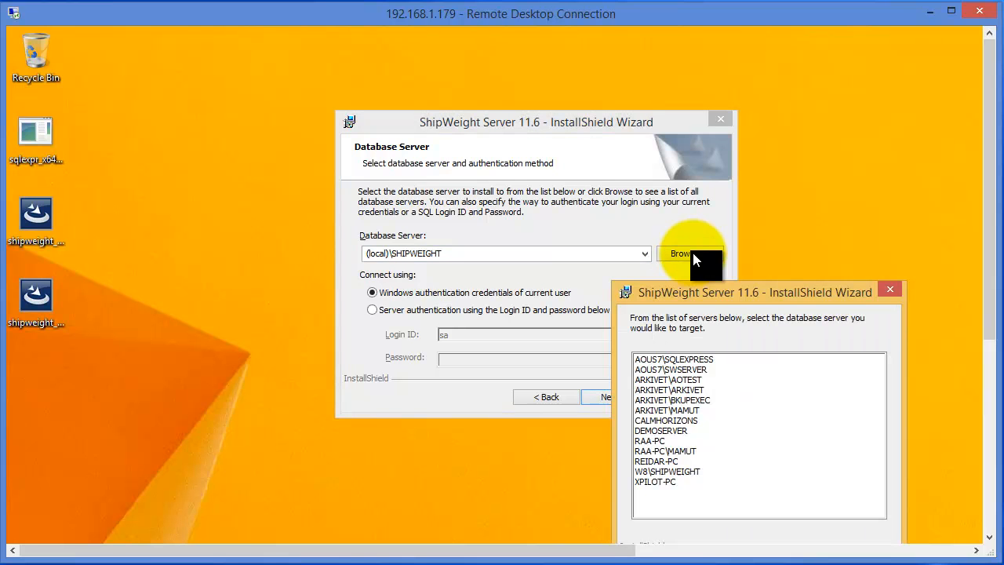
drag(712, 296, 686, 124)
click(645, 299)
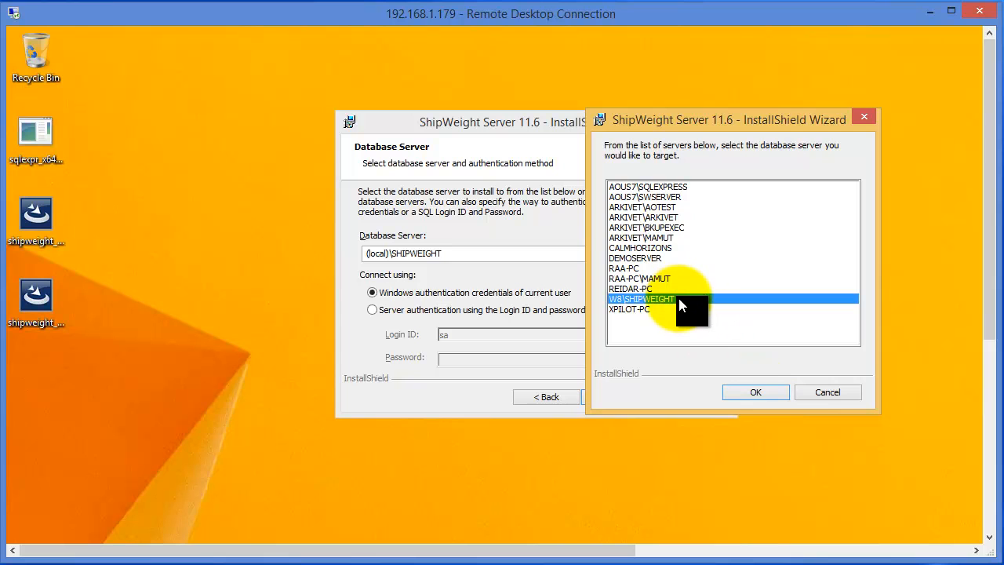
click(758, 393)
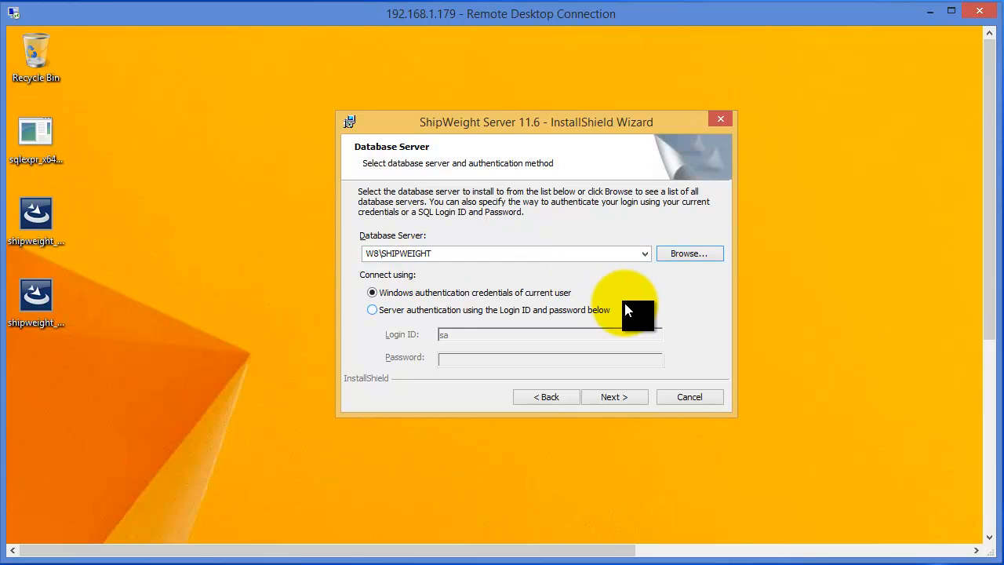
click(623, 400)
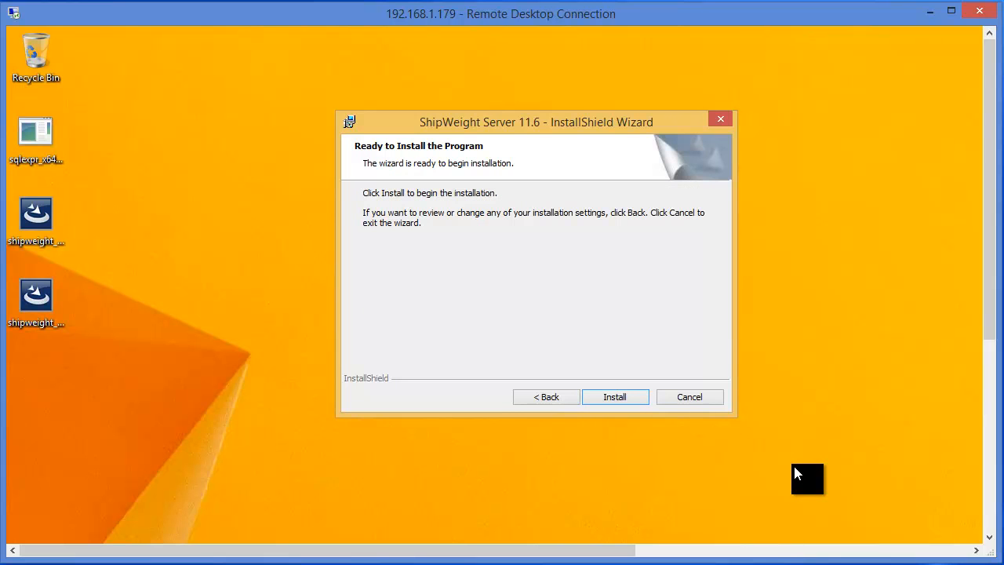
Install ShipWeight Server 11.6, allow it to make changes to the computer, and finish the wizard
click(612, 401)
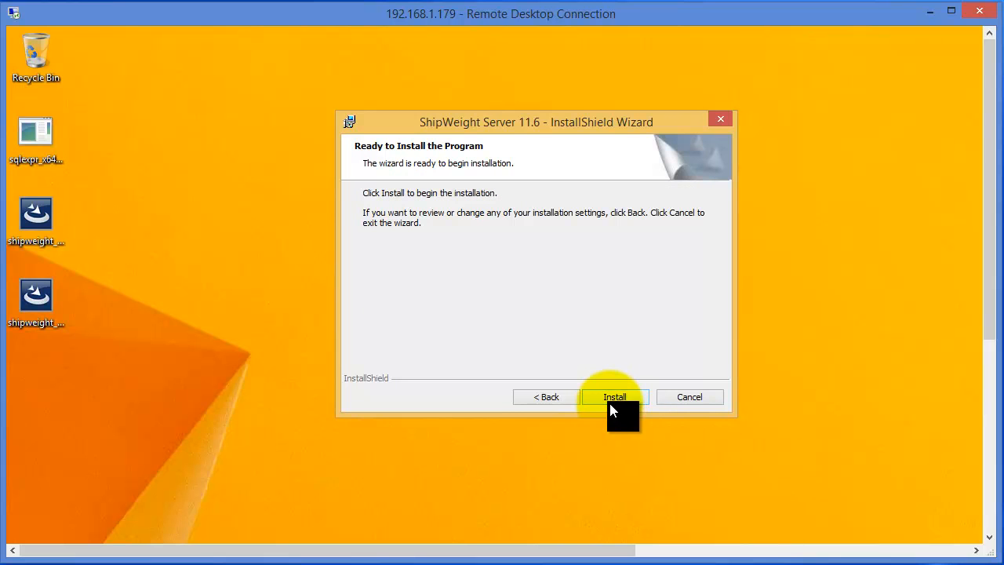
click(605, 405)
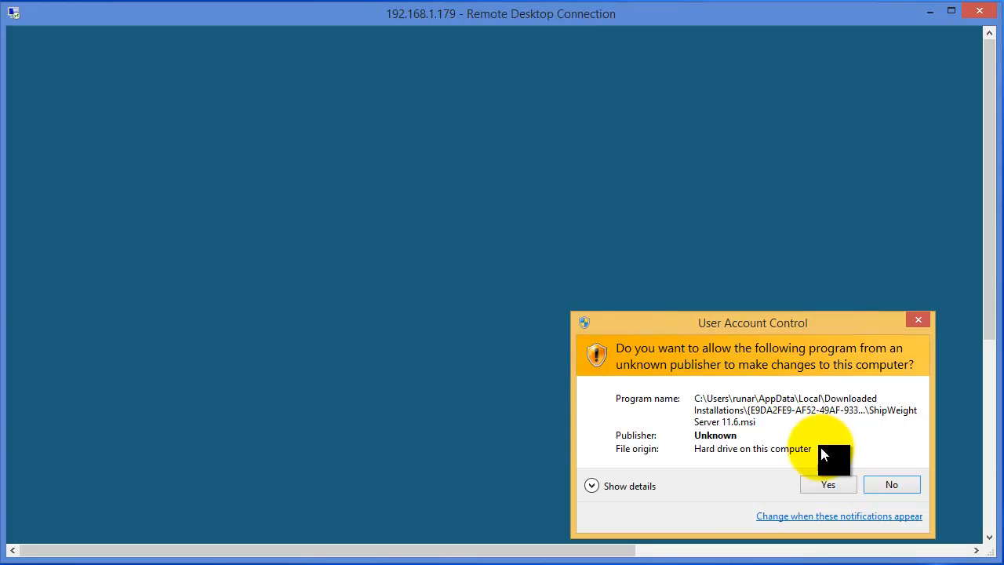
click(825, 487)
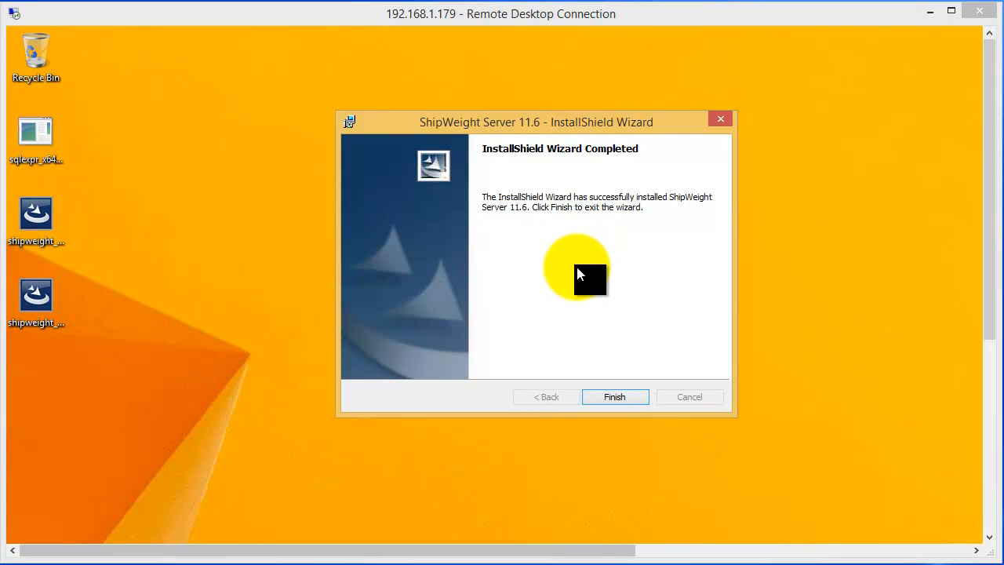
click(631, 401)
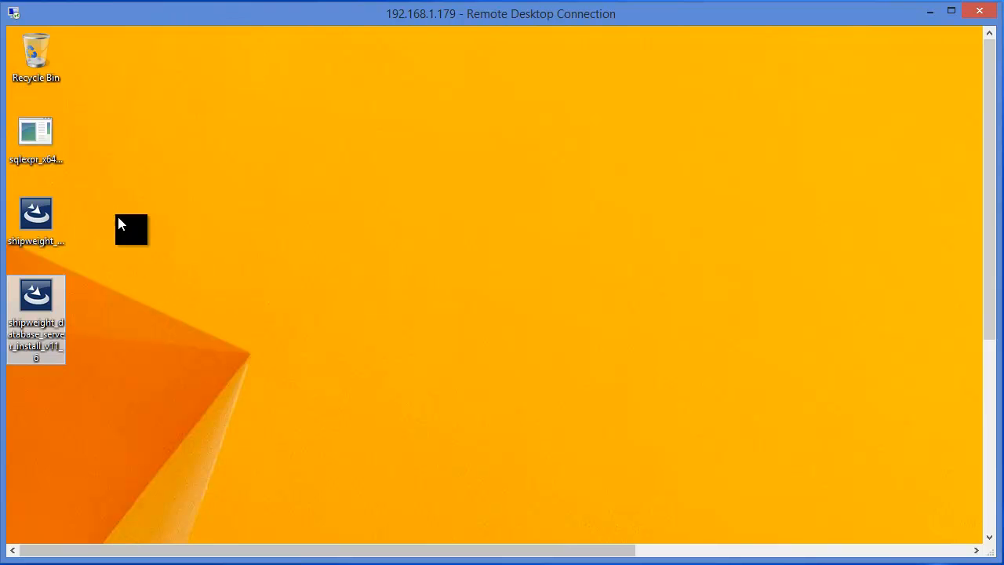
Run the shipweight_client_install_64_bit_V11_61 installer from the desktop
click(46, 224)
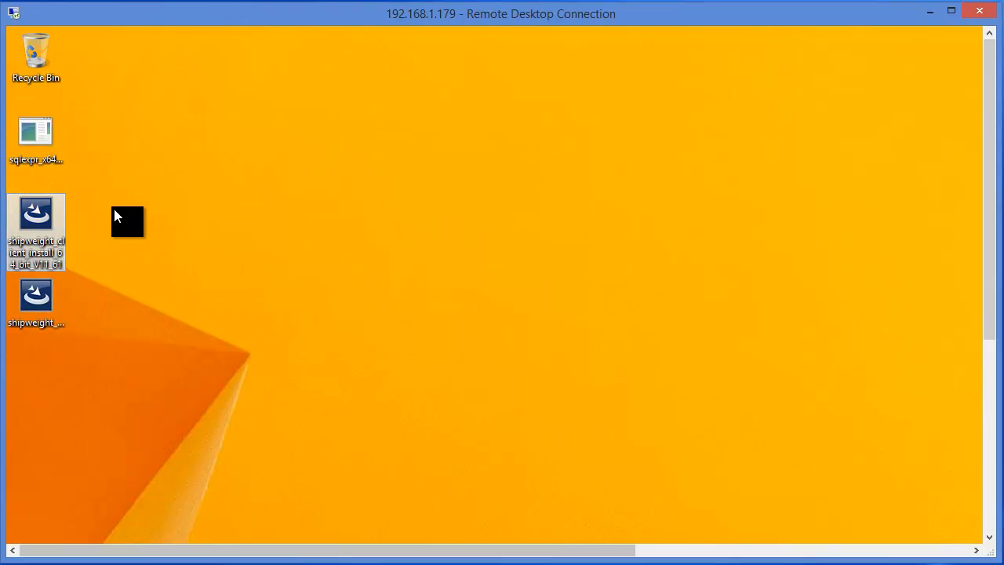
double_click(45, 224)
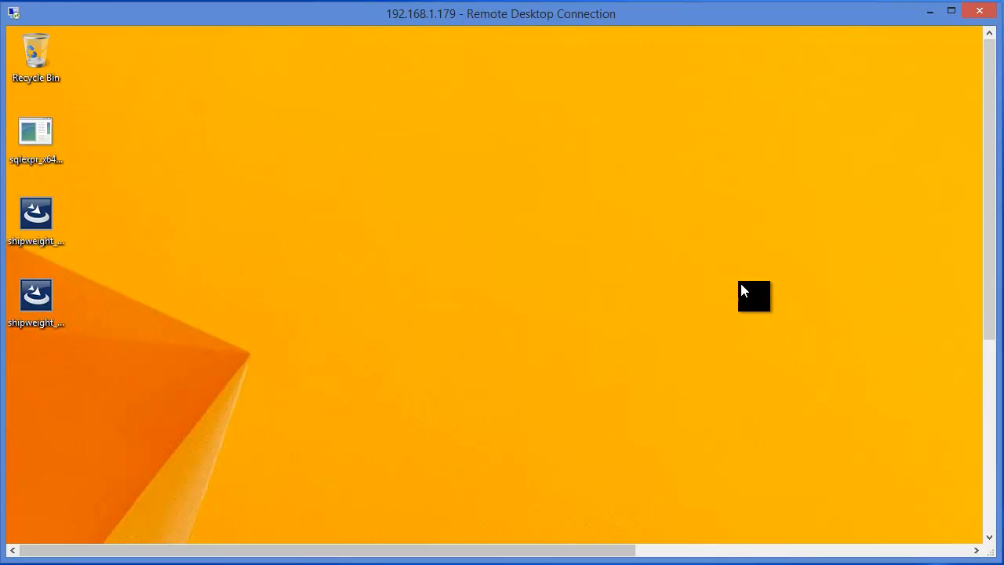
drag(755, 298, 512, 124)
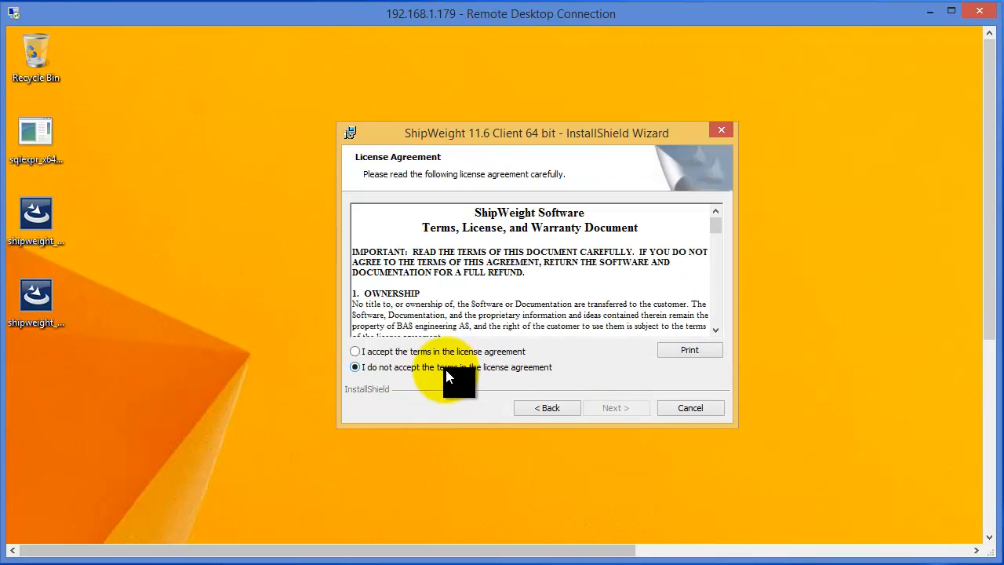
Accept the client license agreement and keep the all-users installation in c:\Program Files (x86)\ShipWeight 11\
click(355, 350)
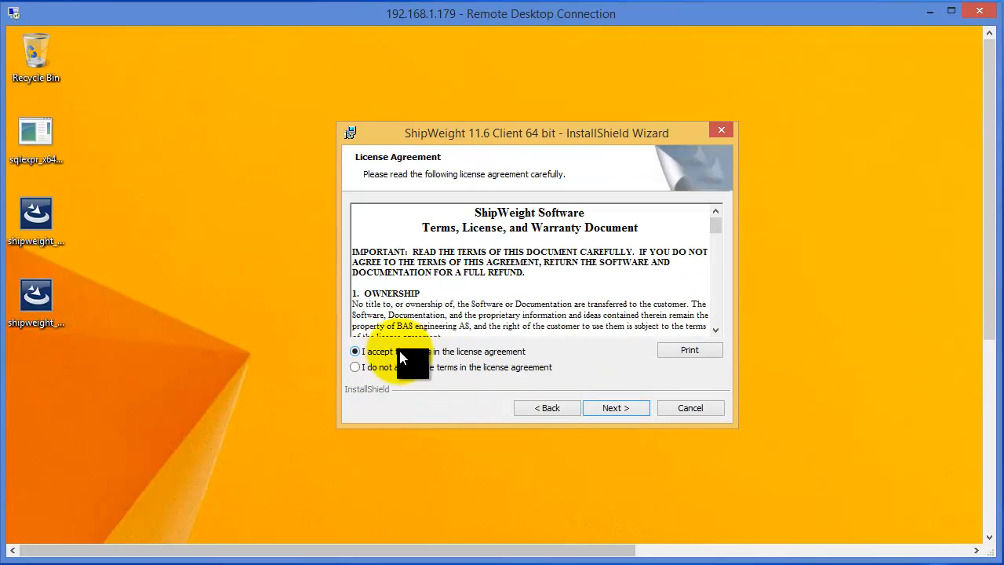
click(611, 408)
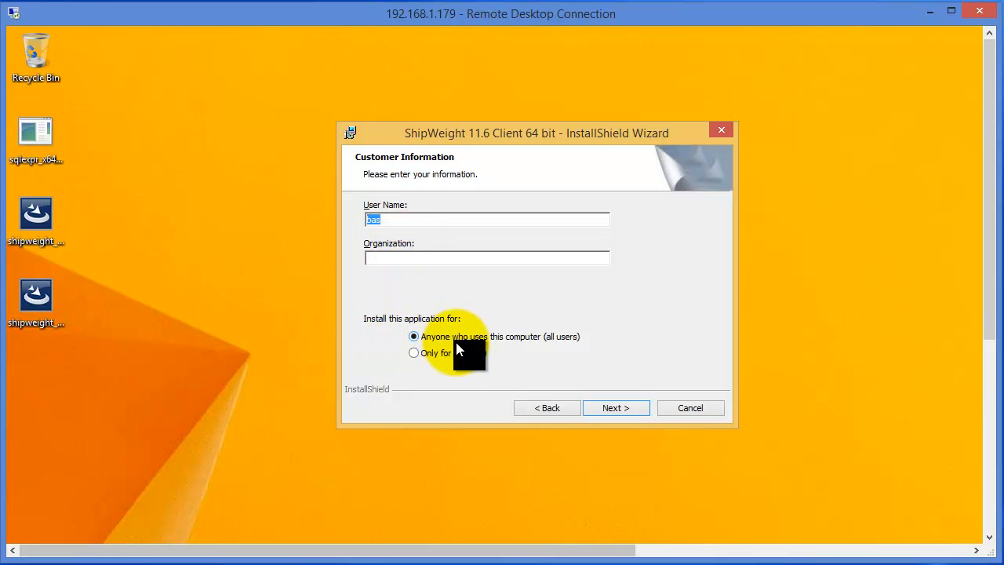
click(617, 414)
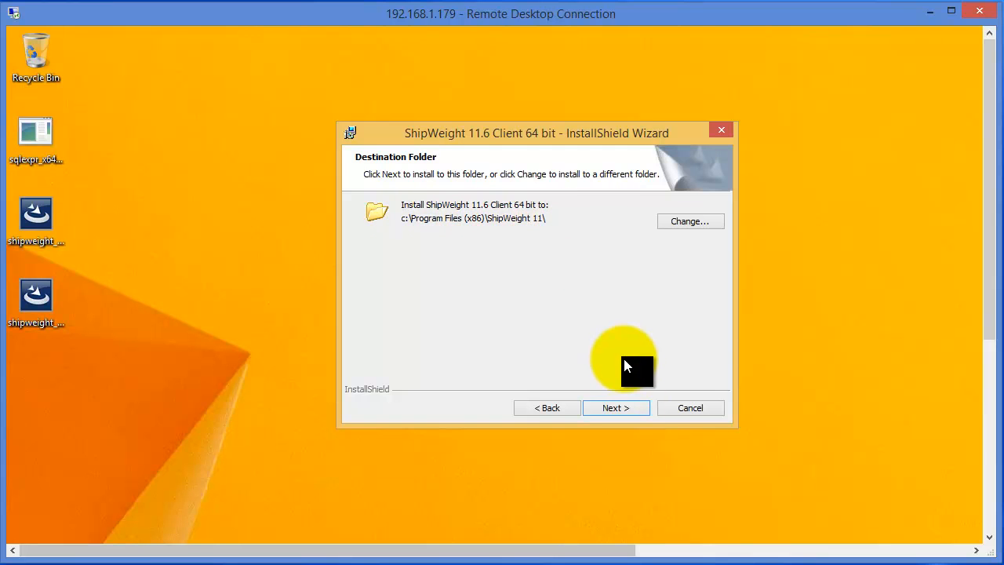
click(633, 408)
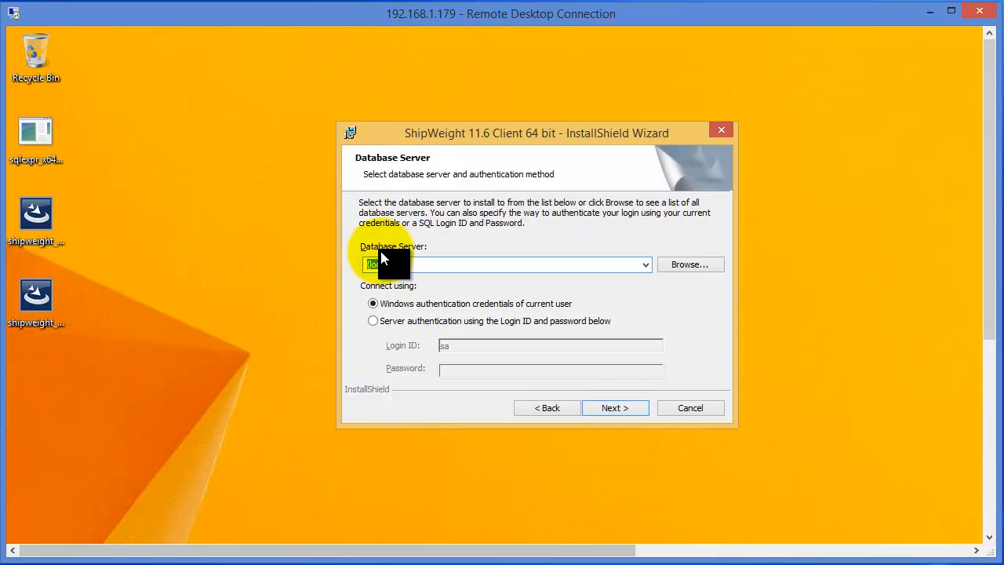
Select W8\SHIPWEIGHT from the server list as the client's database server and continue with Windows authentication
click(396, 264)
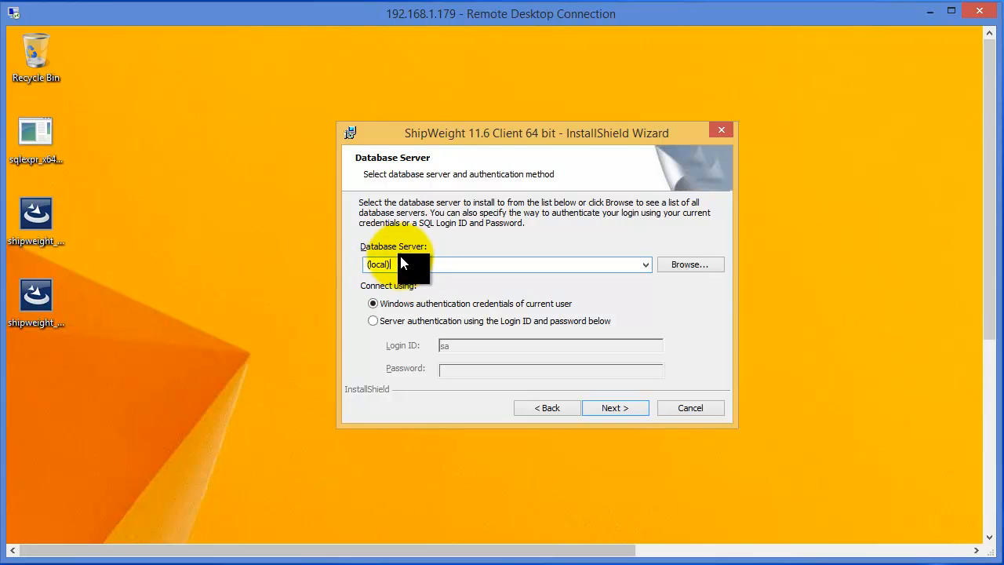
click(681, 270)
drag(700, 287, 693, 84)
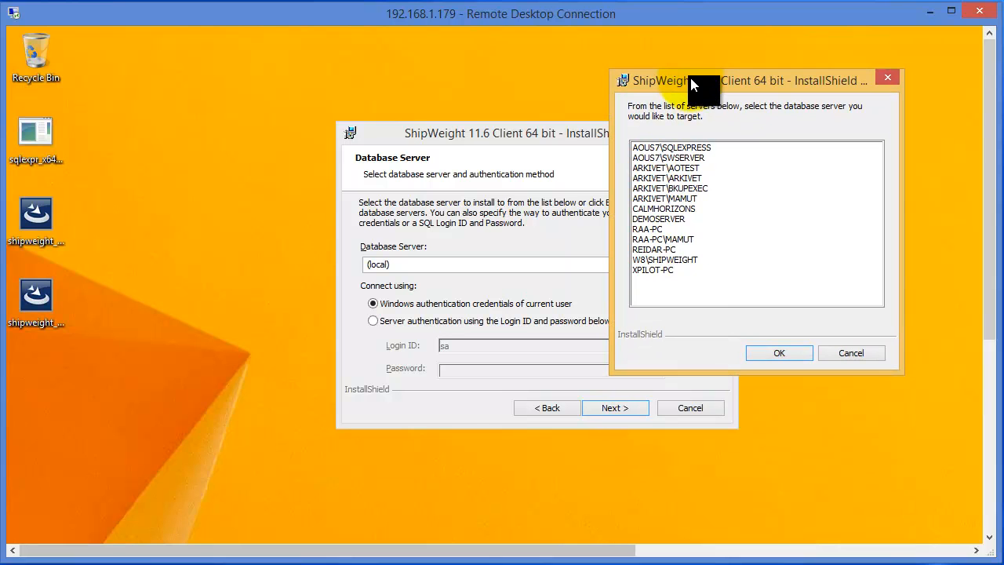
click(672, 261)
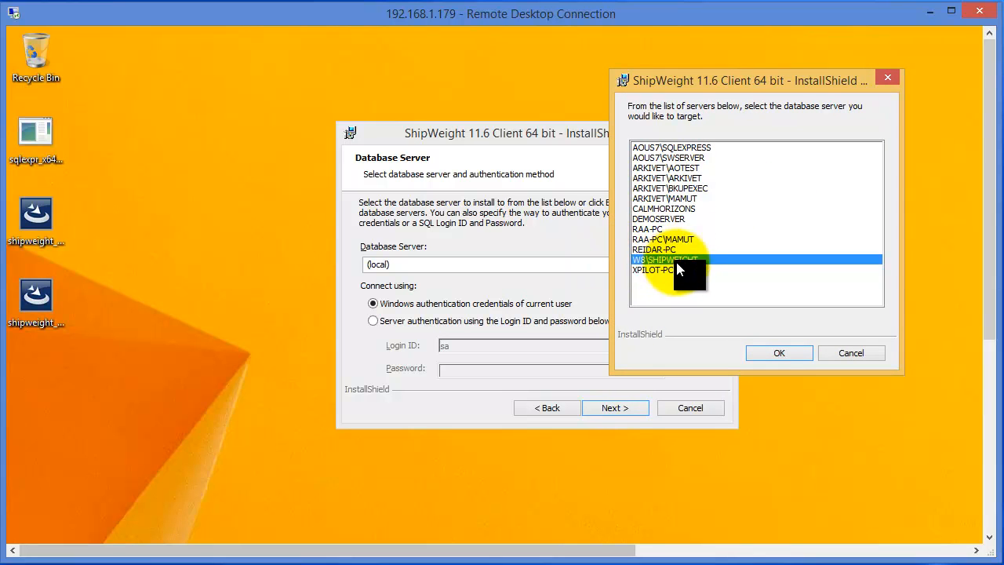
click(782, 357)
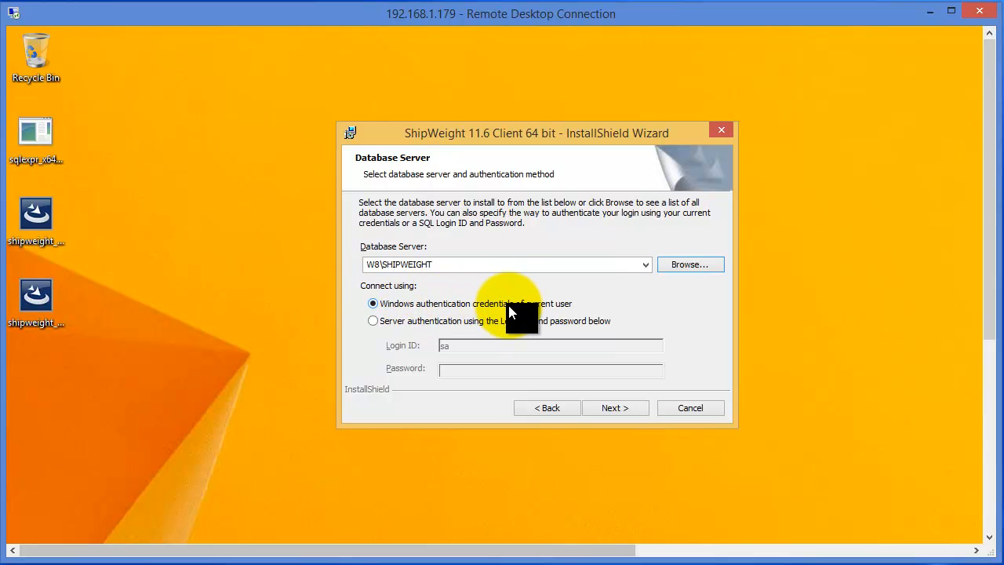
click(617, 410)
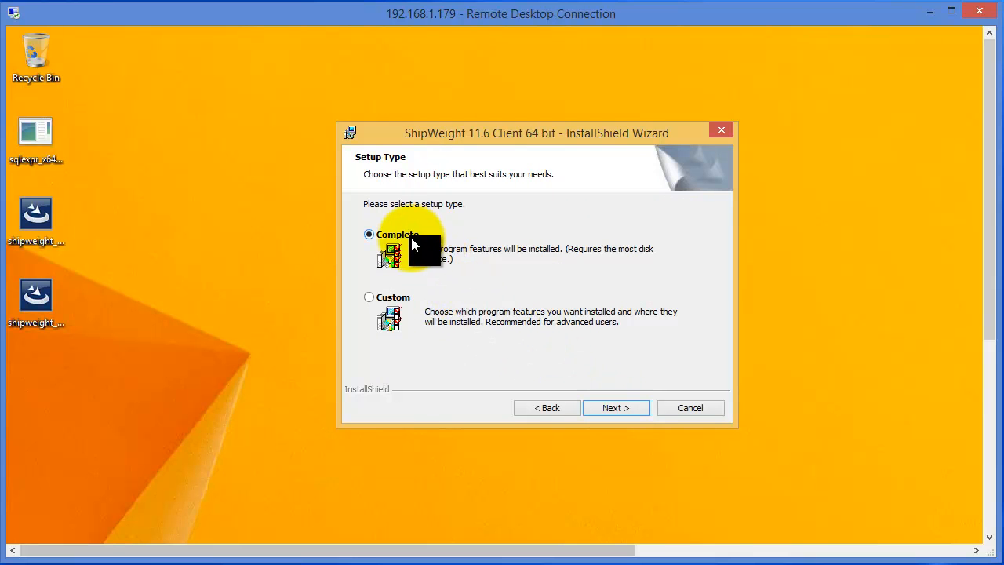
Install ShipWeight 11.6 Client 64 bit with the Complete setup type, allow the changes, and finish the wizard
click(616, 408)
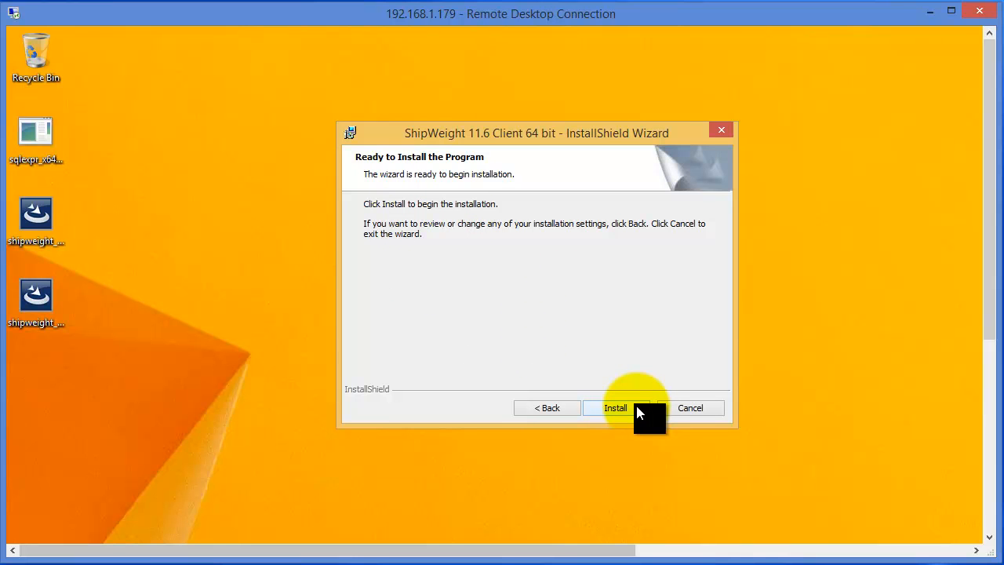
click(638, 413)
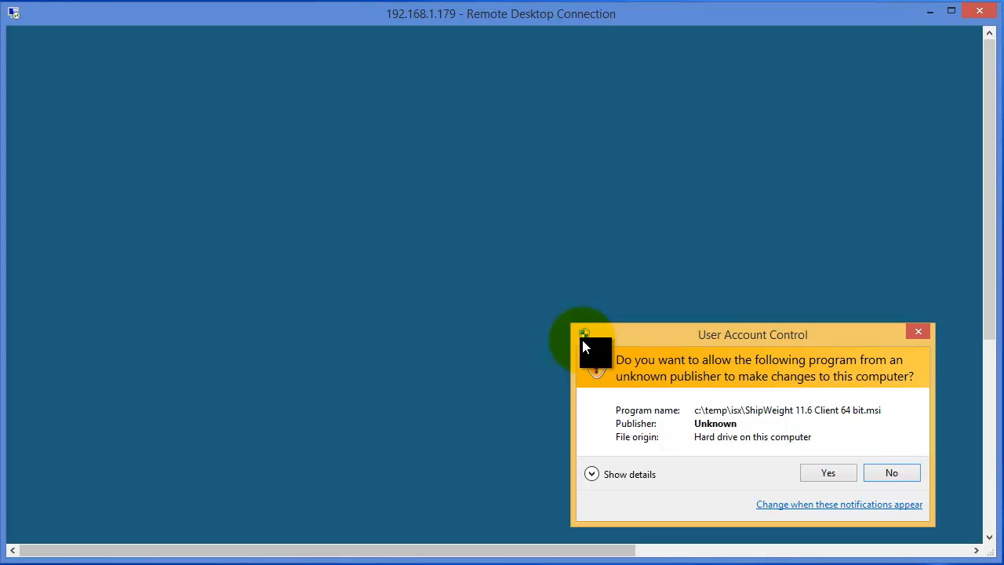
click(844, 477)
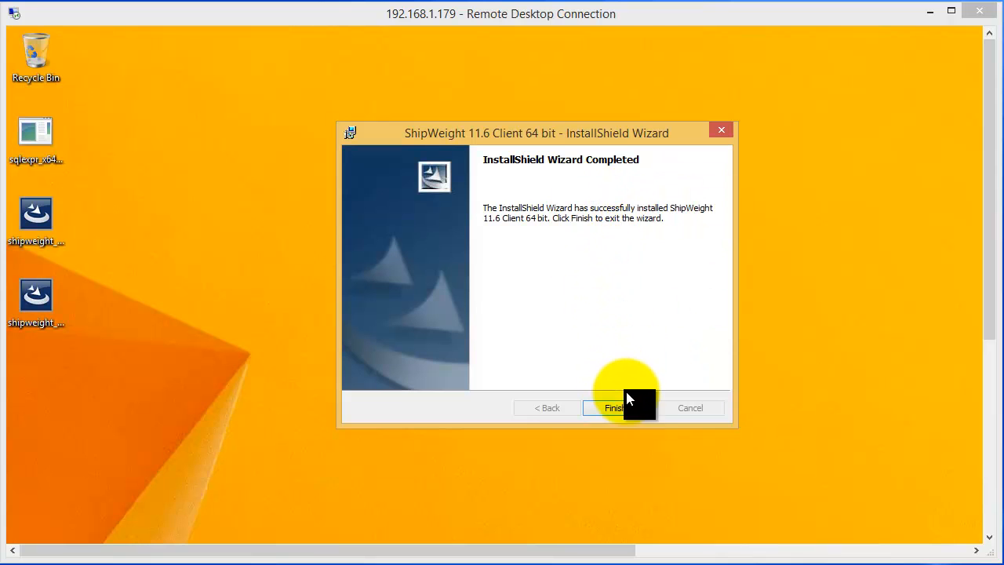
click(616, 408)
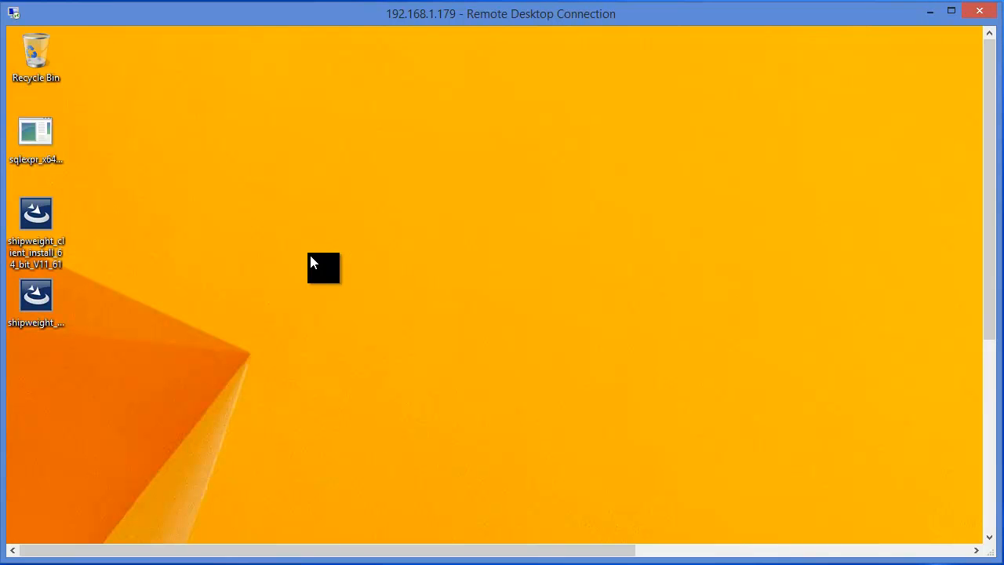
Open the ShipWeight 11 folder under Program Files (x86) on Local Disk (C:) in File Explorer and widen the folder tree
drag(990, 249, 970, 521)
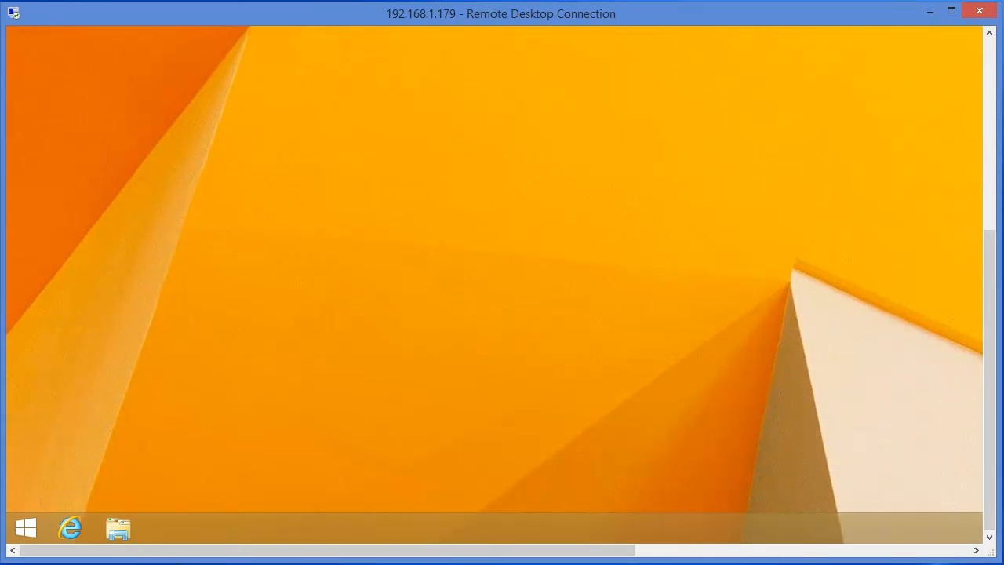
click(120, 531)
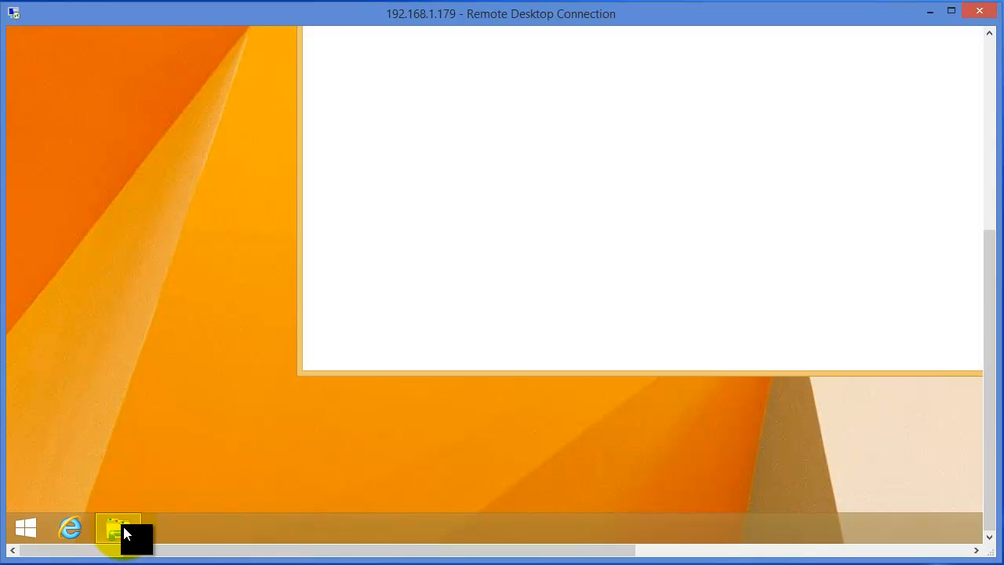
drag(993, 420, 977, 196)
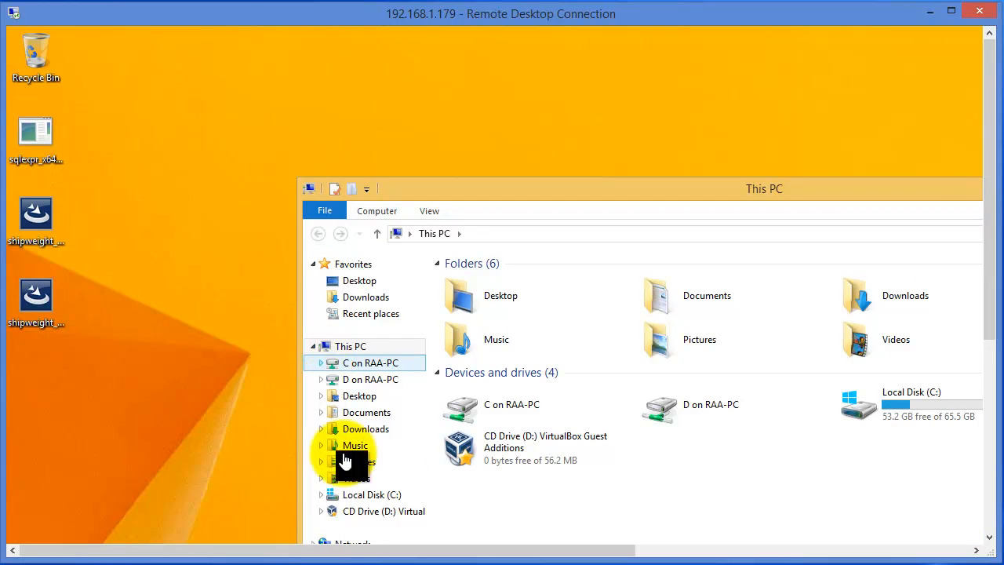
click(322, 495)
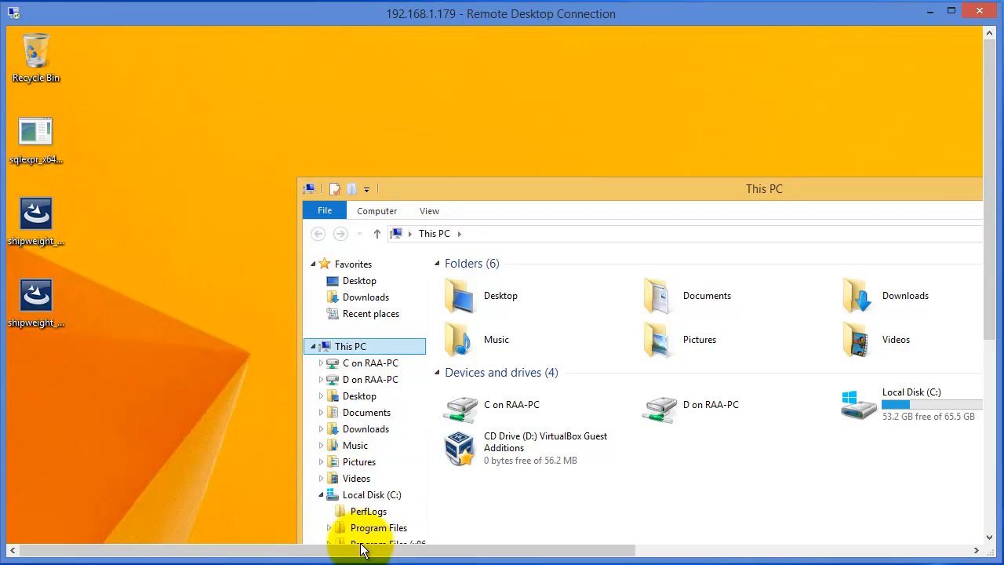
drag(494, 195, 464, 25)
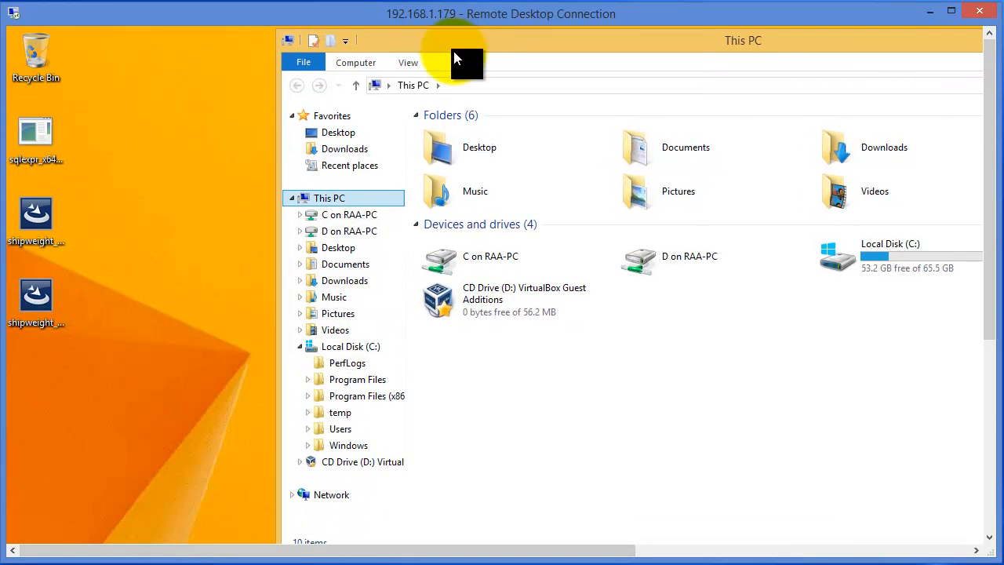
click(307, 396)
click(355, 372)
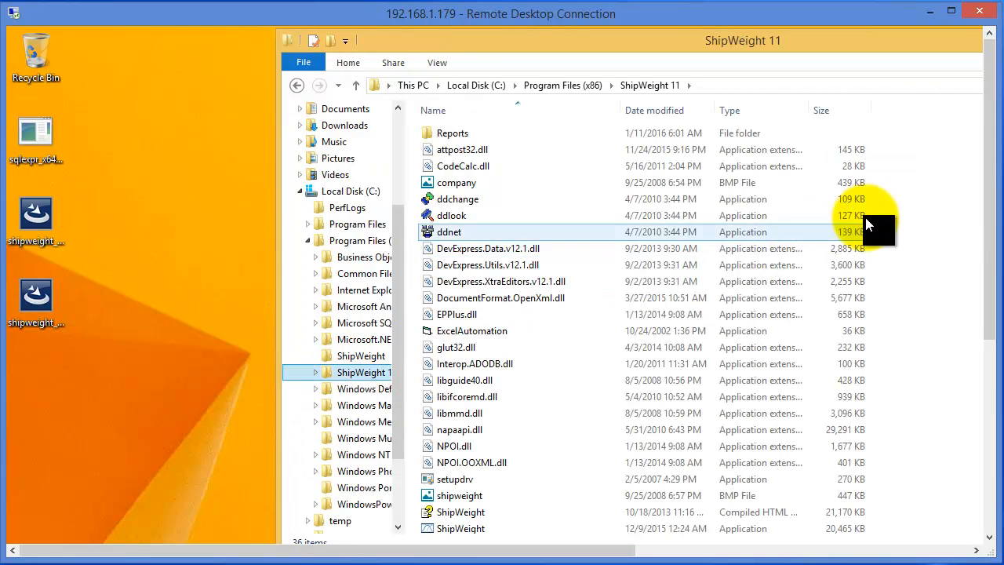
drag(405, 174, 431, 196)
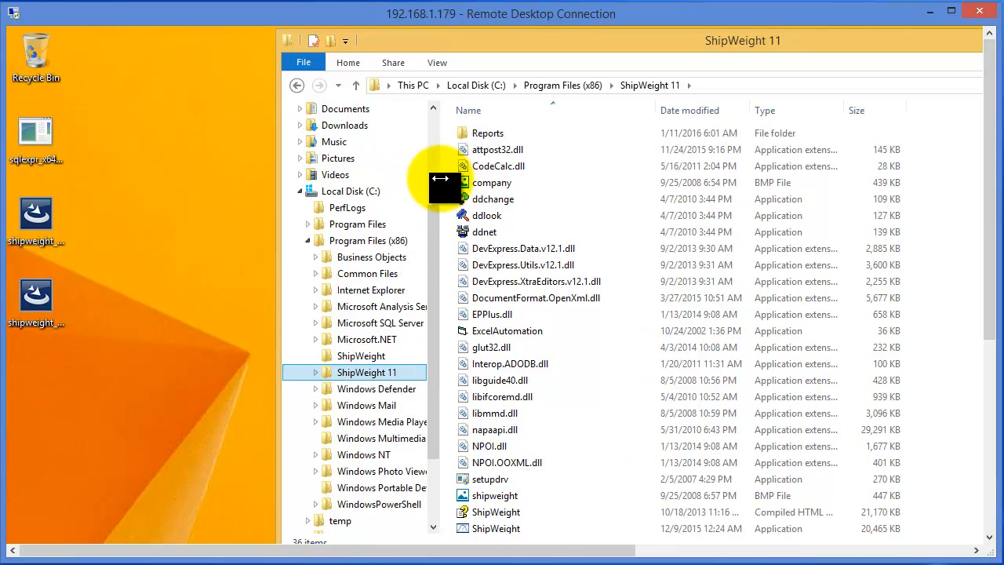
Create a desktop shortcut to the ShipWeight application in the ShipWeight 11 folder
click(496, 528)
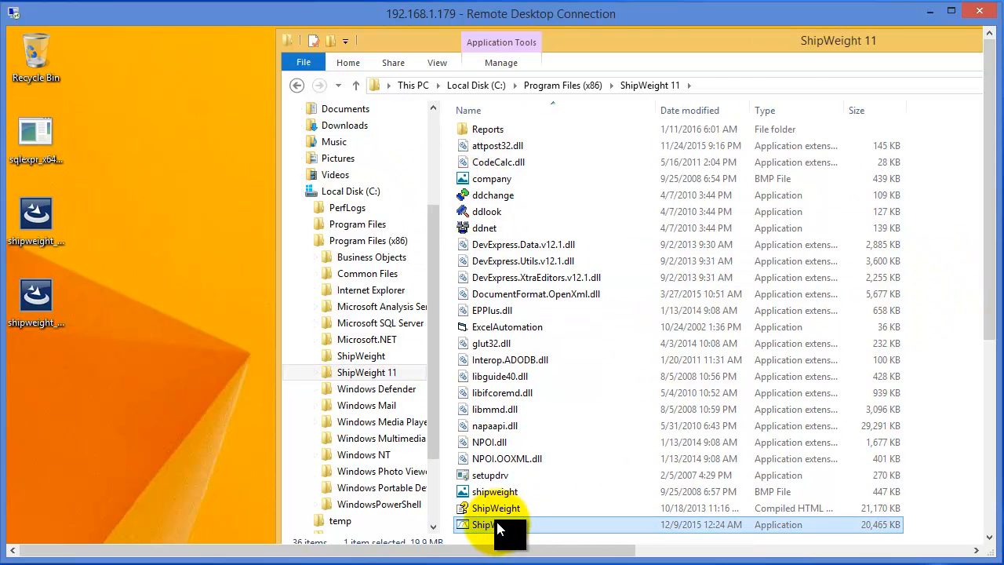
right_click(500, 532)
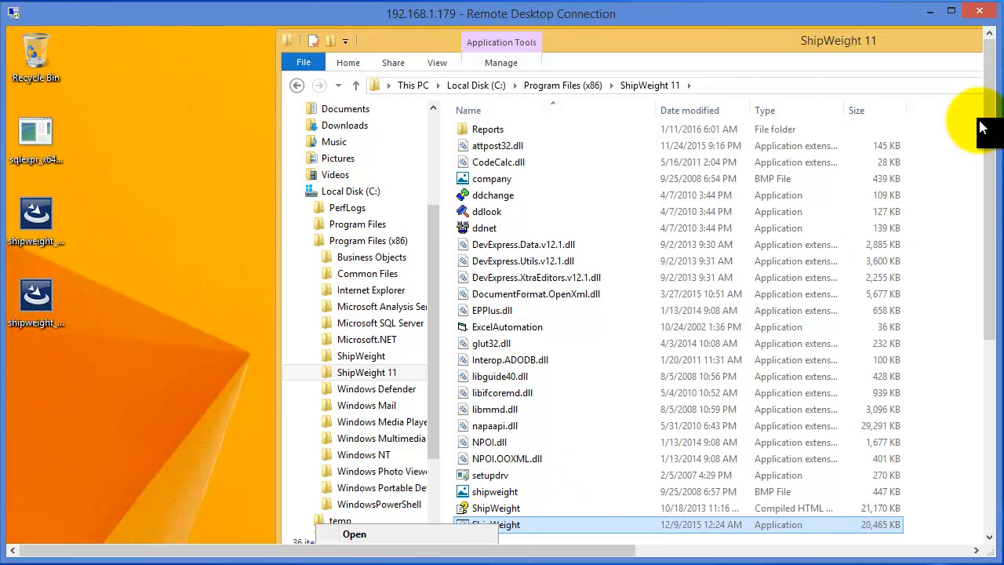
drag(987, 186, 1003, 277)
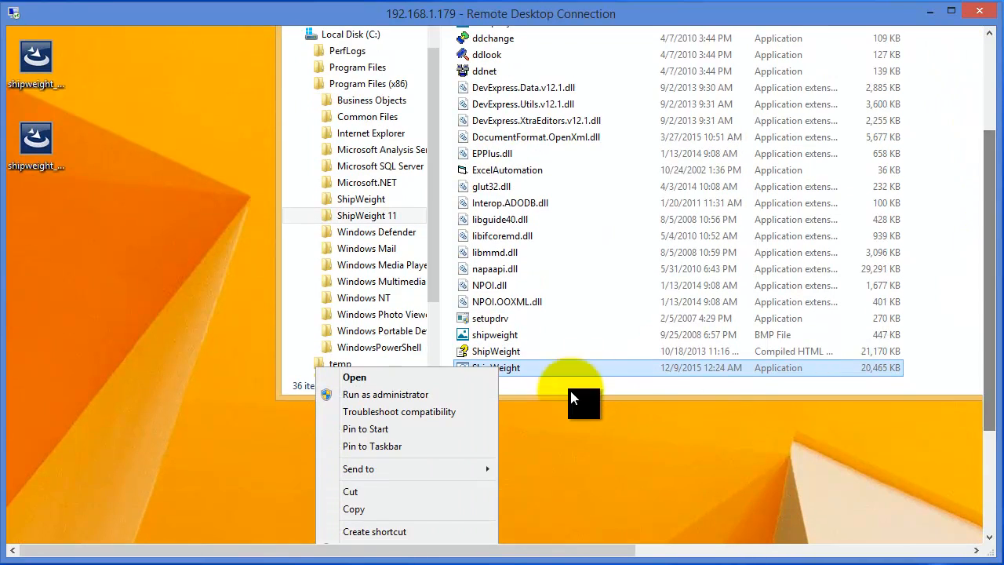
click(383, 534)
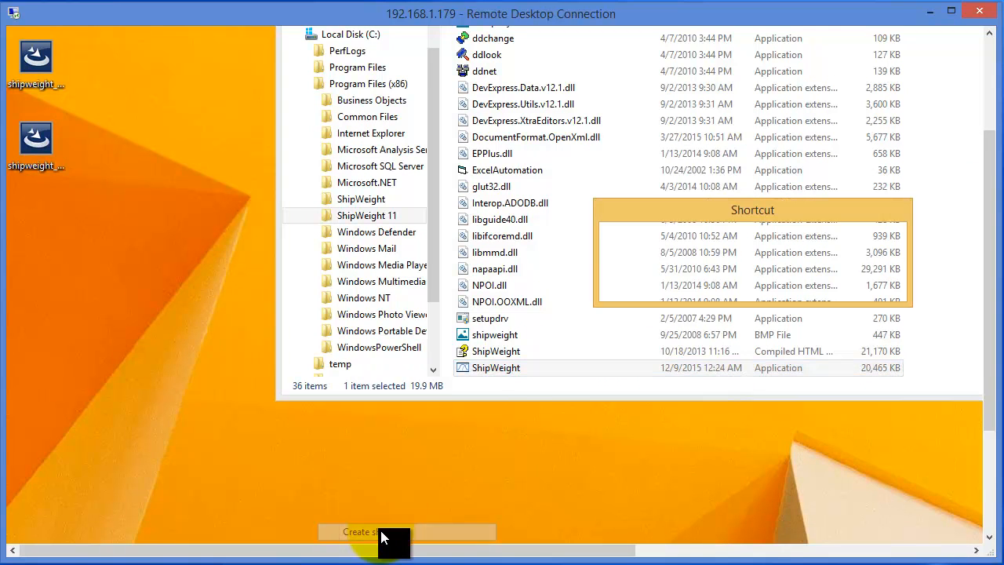
click(817, 286)
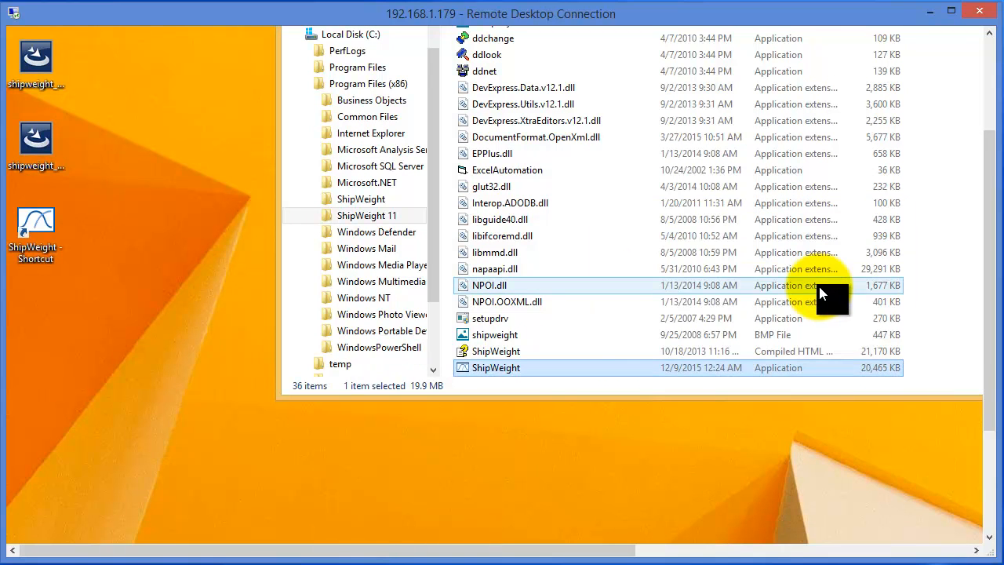
Run setupdrv from the ShipWeight 11 folder as administrator to start installing the Dinkey Dongle drivers
drag(973, 370, 965, 242)
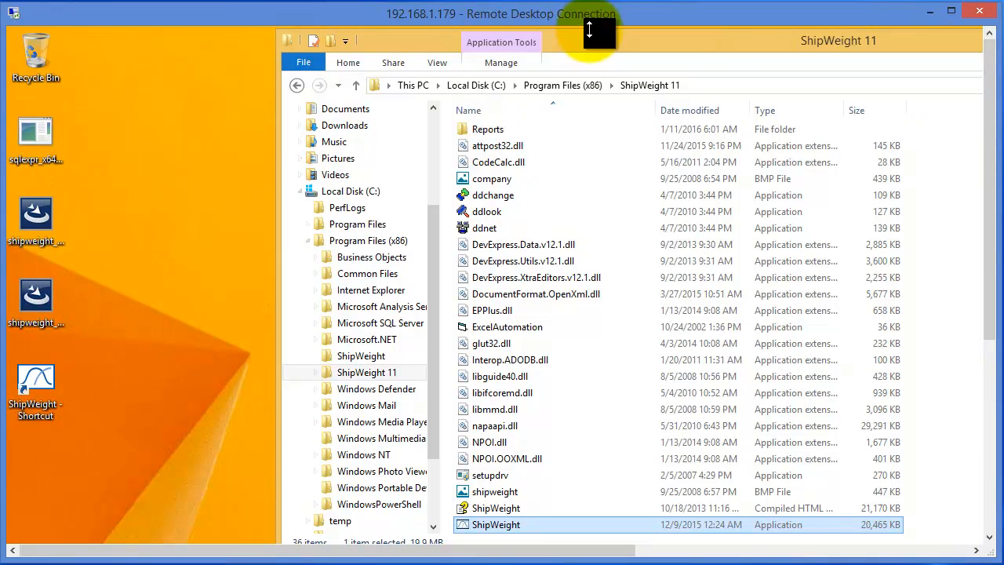
drag(701, 46, 695, 152)
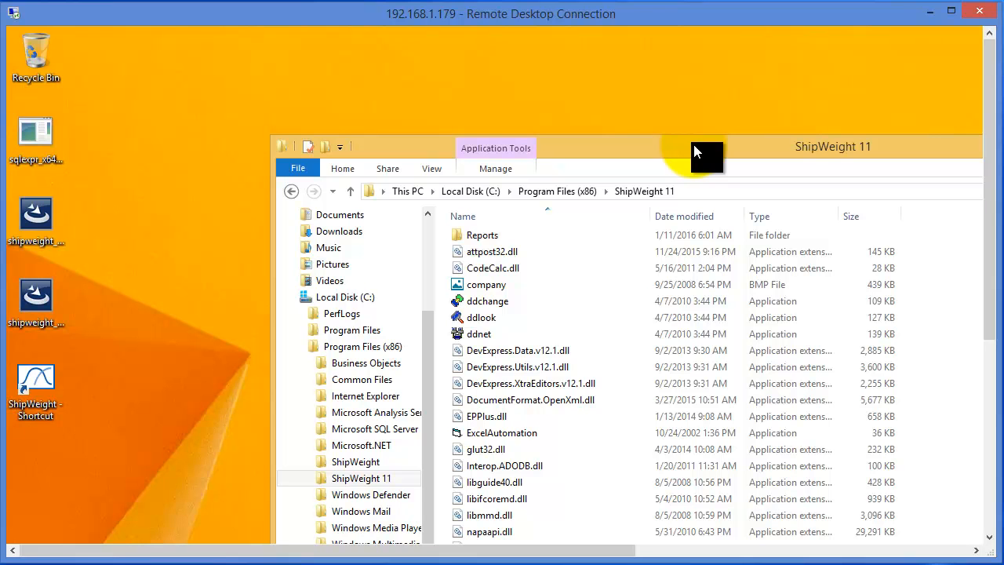
drag(694, 151, 649, 72)
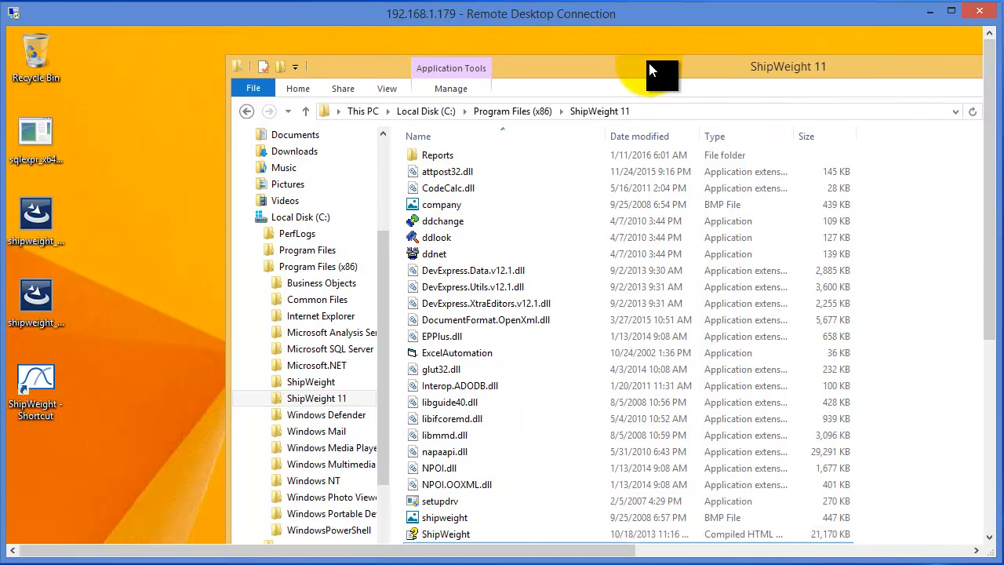
click(449, 502)
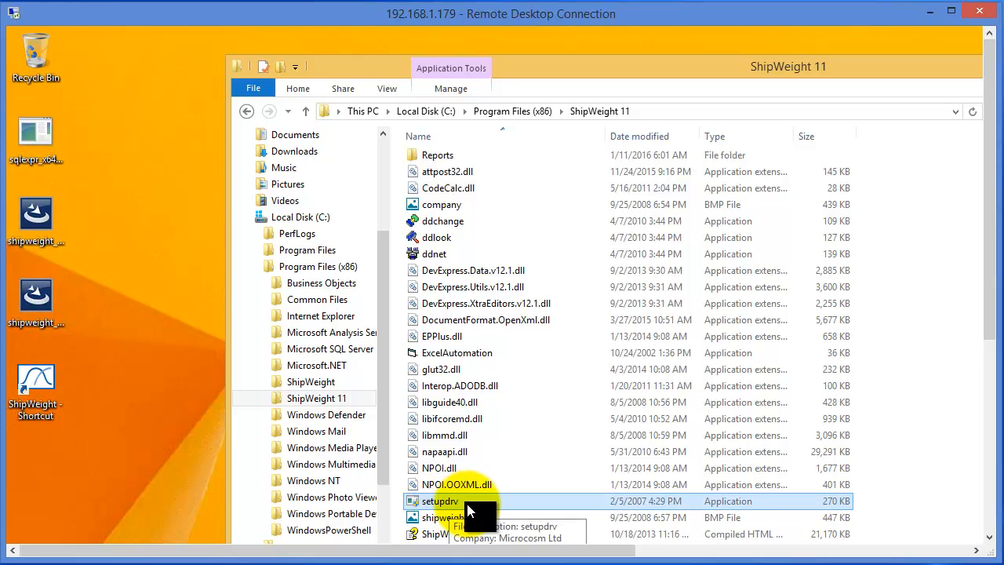
right_click(473, 507)
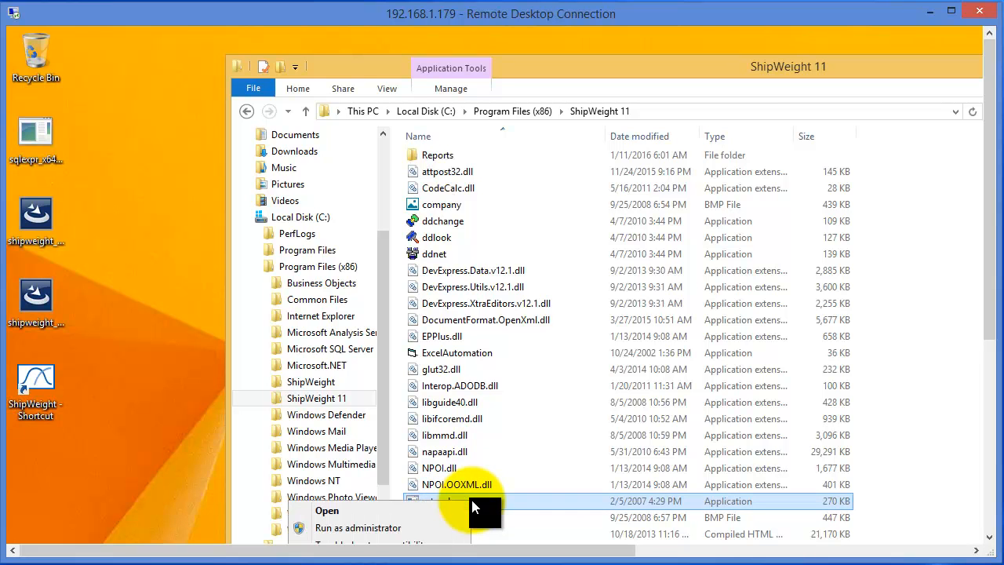
click(388, 528)
click(832, 474)
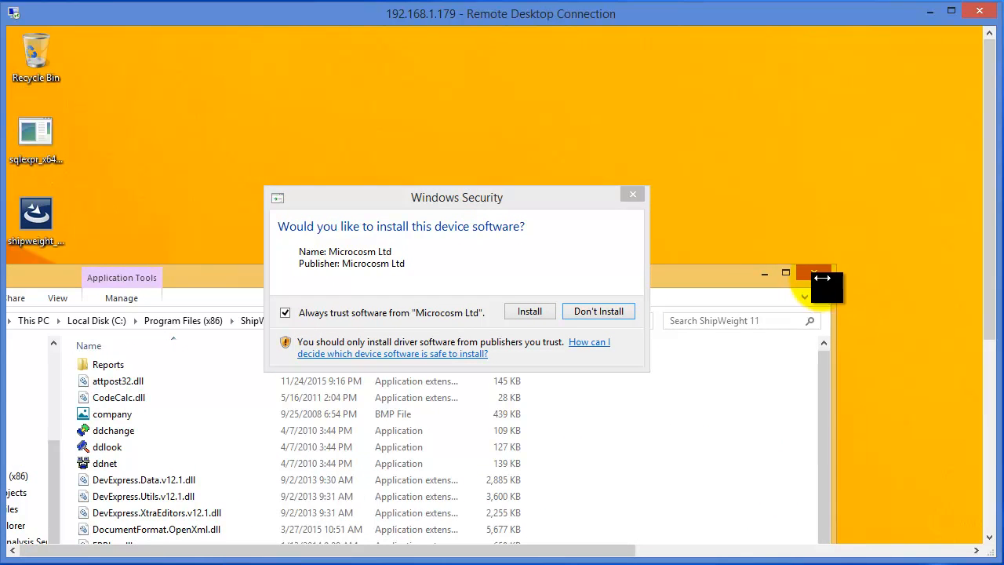
Close the ShipWeight 11 folder, install the Microcosm Ltd device software with its publisher always trusted, and dismiss the setupdrv message
click(821, 274)
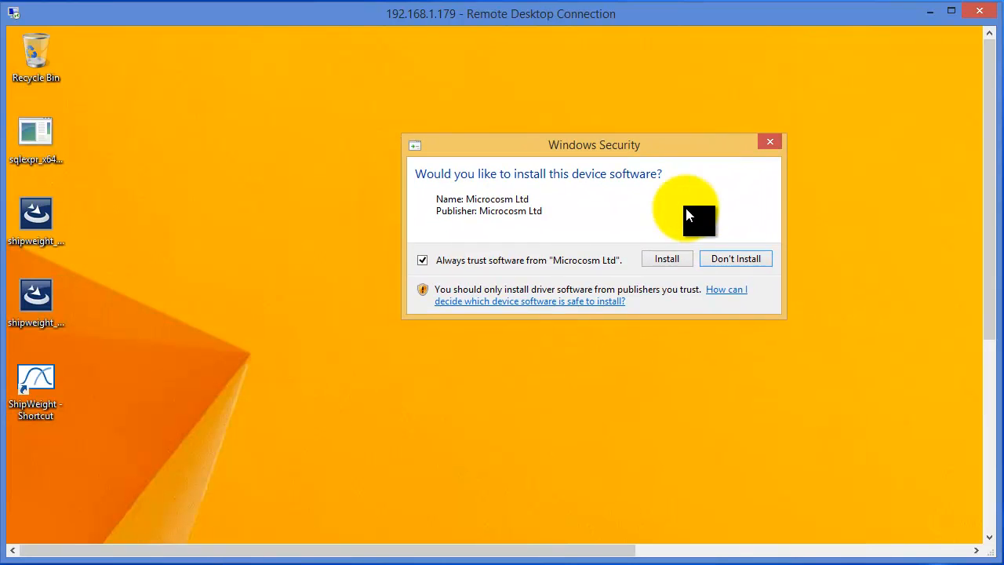
click(667, 260)
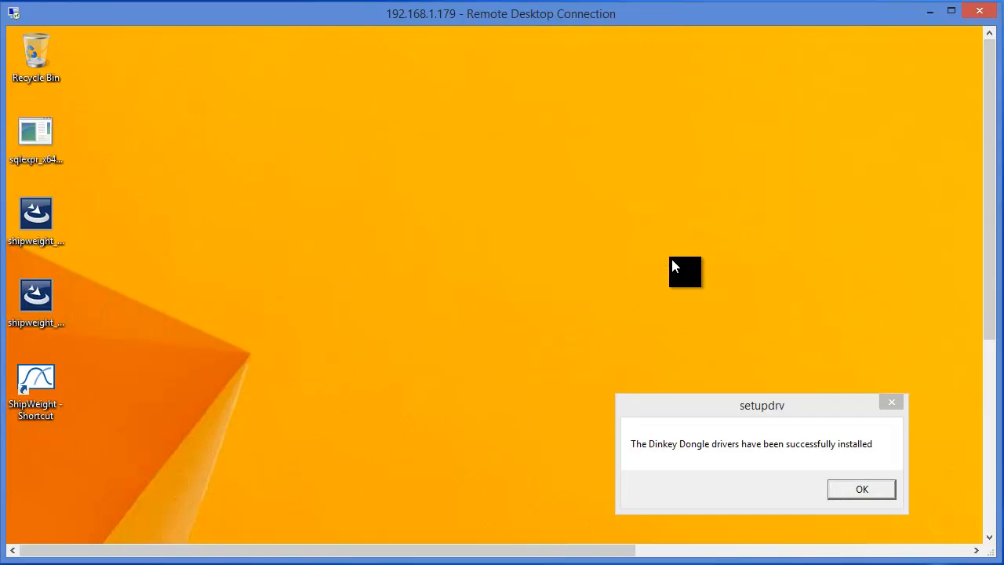
drag(758, 409, 547, 287)
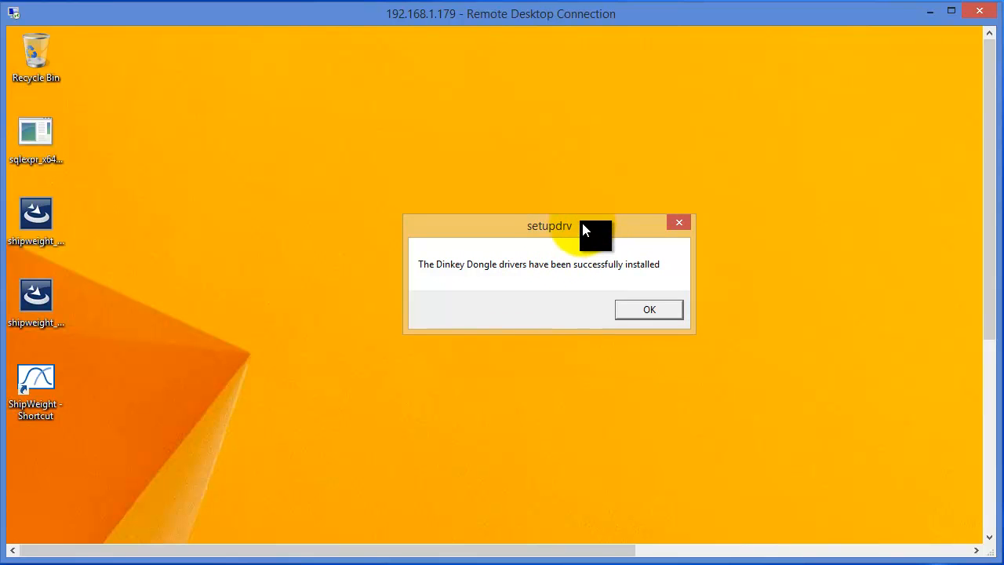
drag(601, 233, 574, 224)
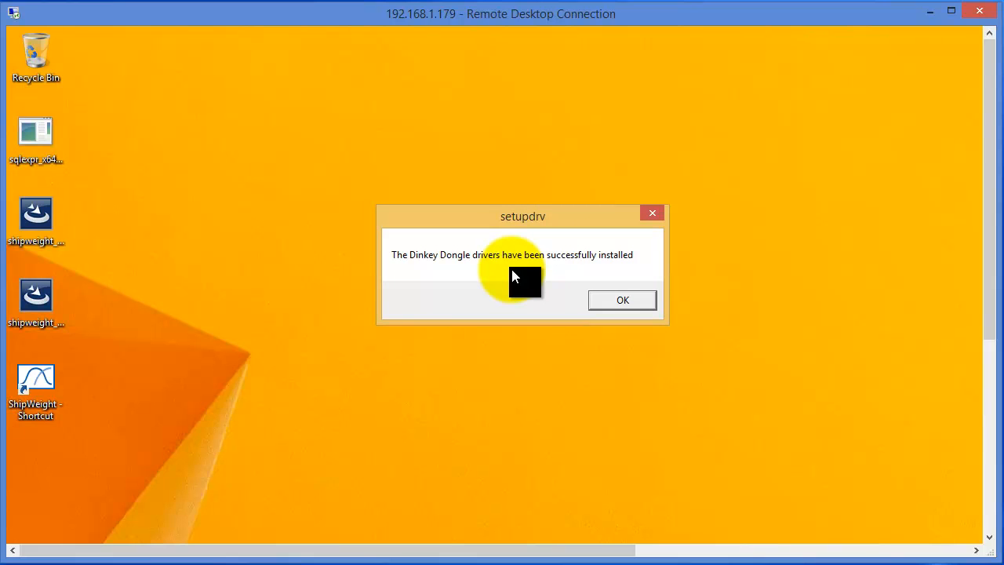
click(620, 303)
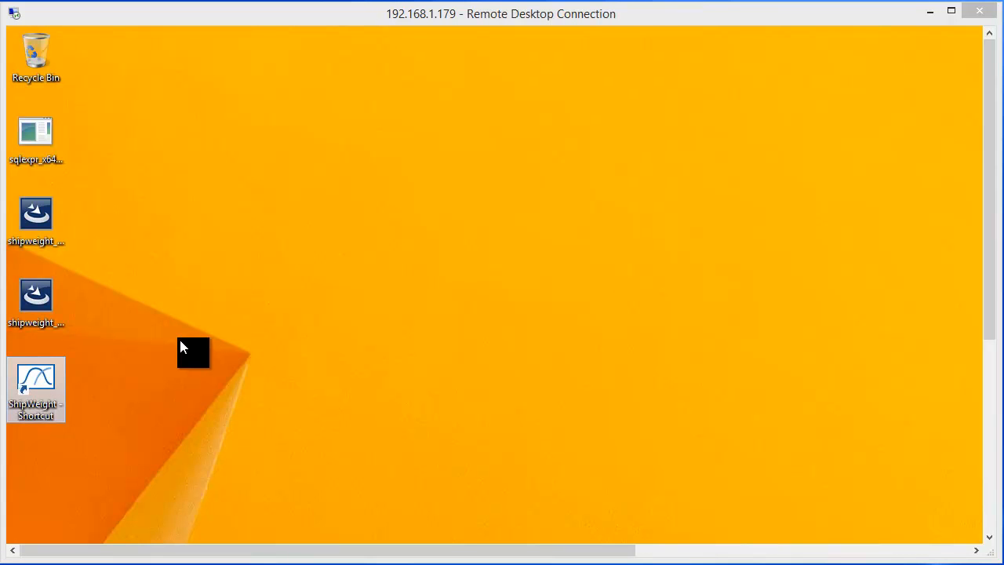
Start ShipWeight from its desktop shortcut, log in as Administrator to the SWBSWeight system, and enlarge the program window
double_click(43, 386)
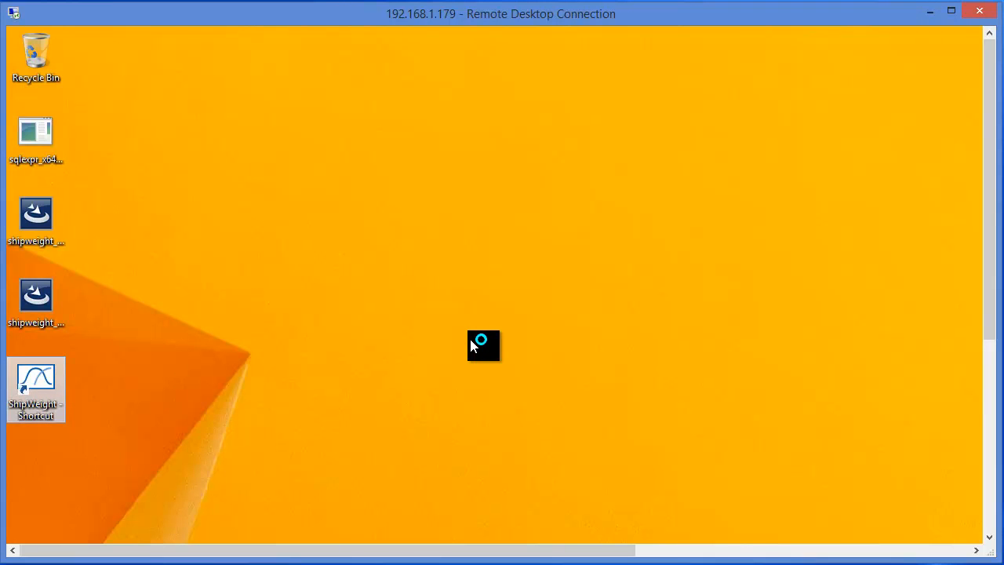
drag(684, 330, 432, 150)
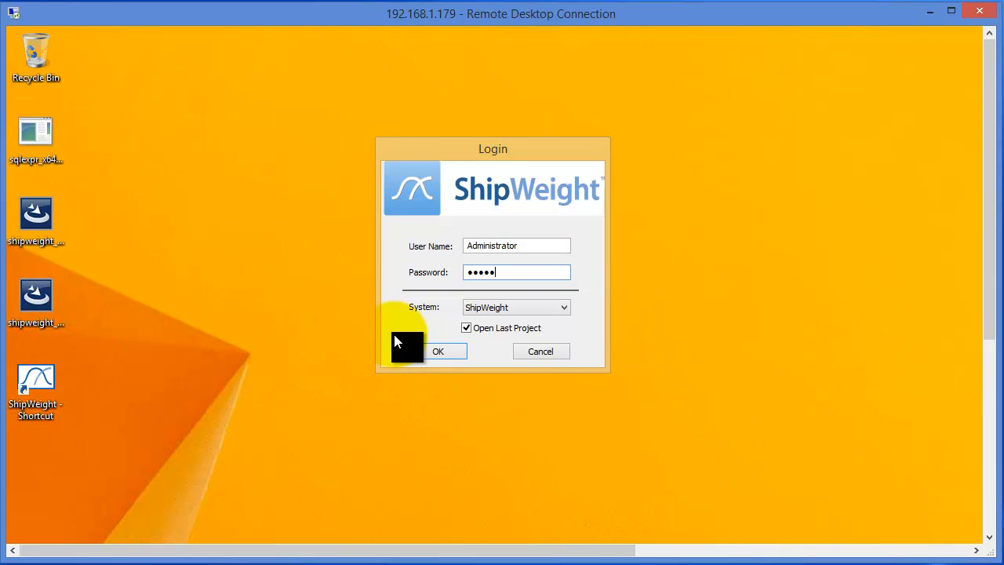
click(563, 311)
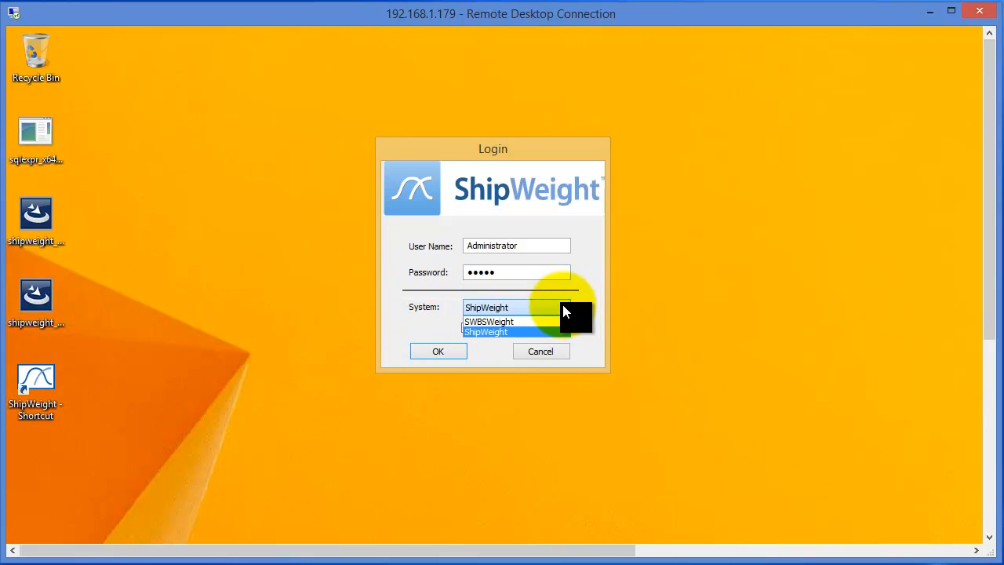
click(493, 321)
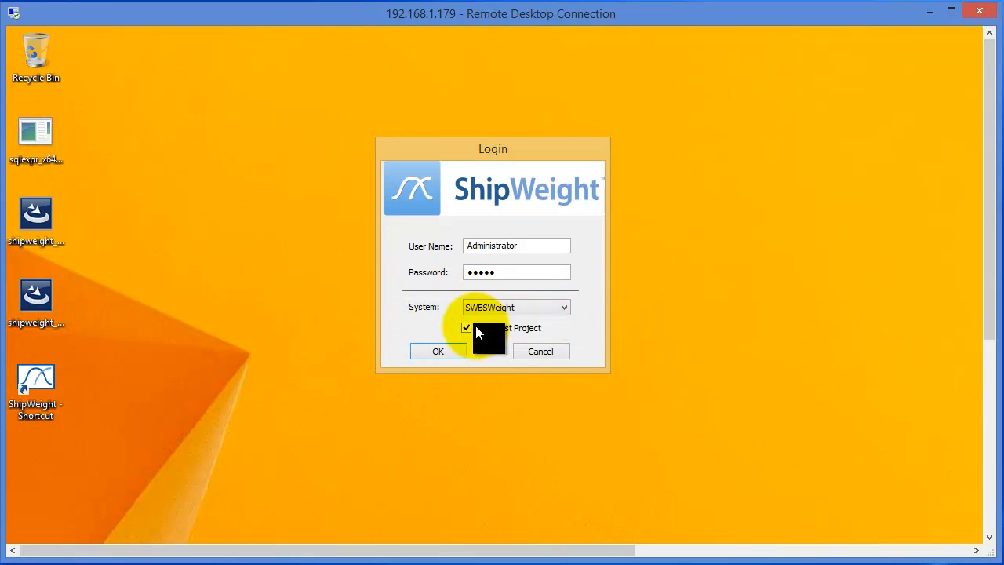
click(429, 355)
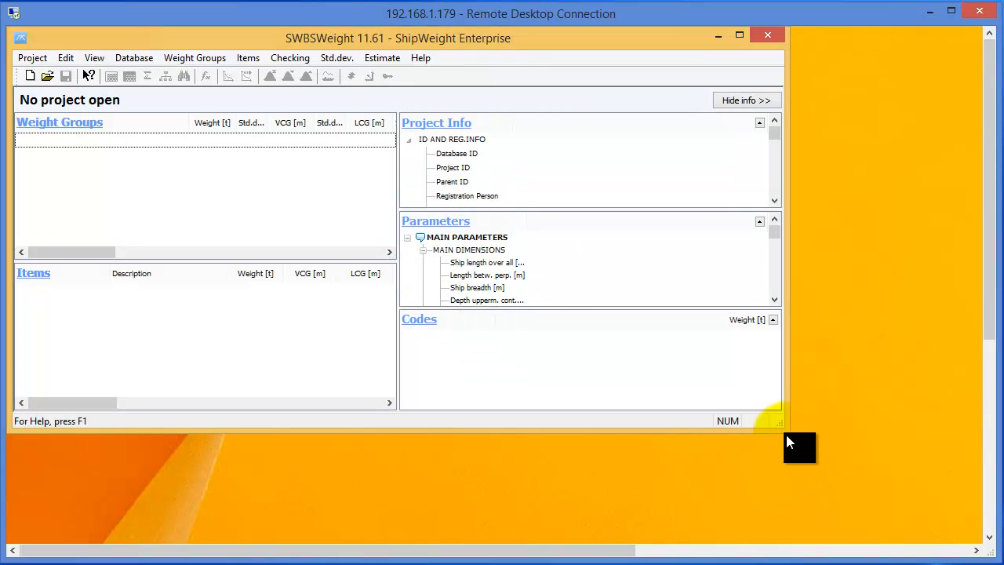
drag(785, 430, 970, 538)
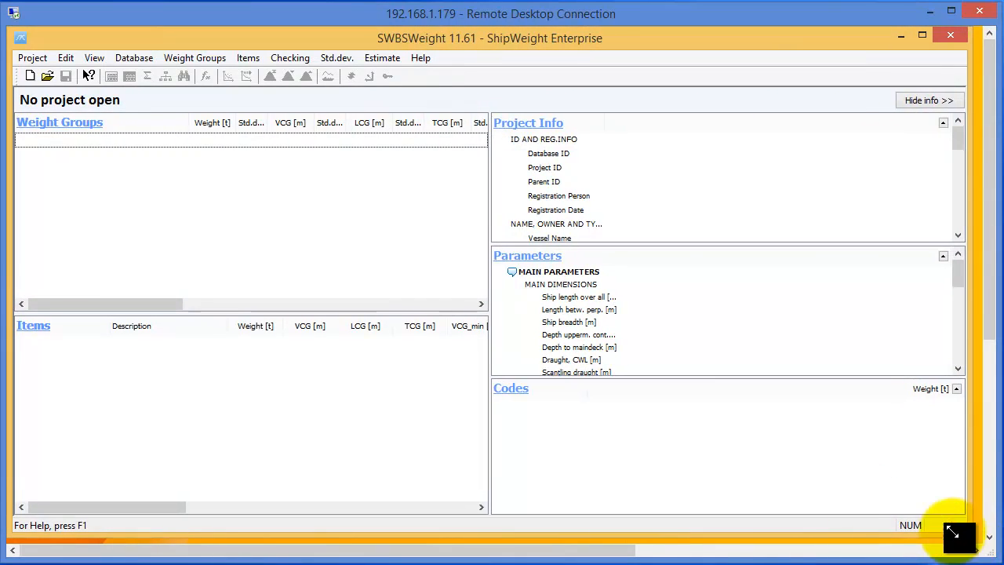
Close ShipWeight and open the Windows folder on Local Disk (C:) in File Explorer
click(948, 37)
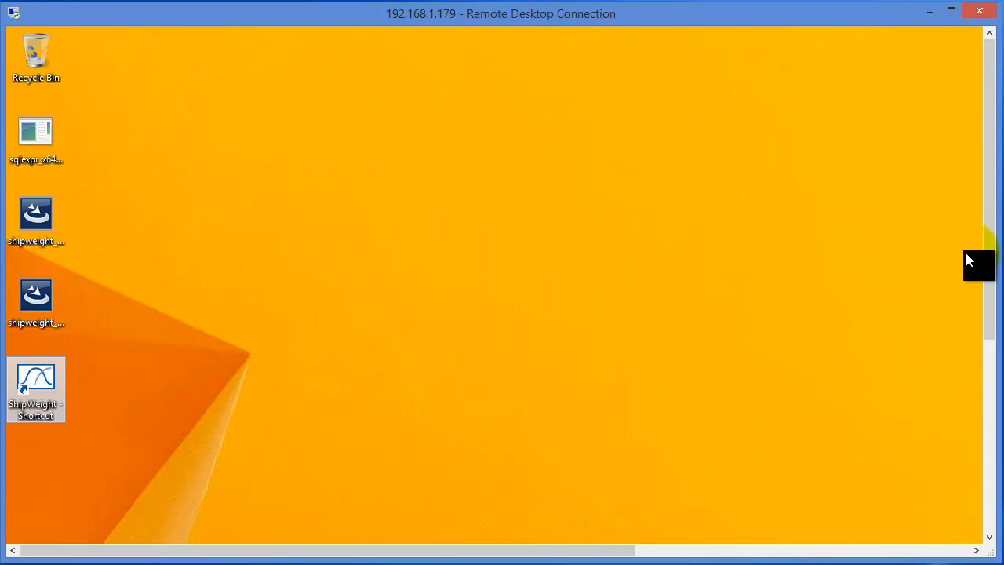
drag(989, 241, 965, 481)
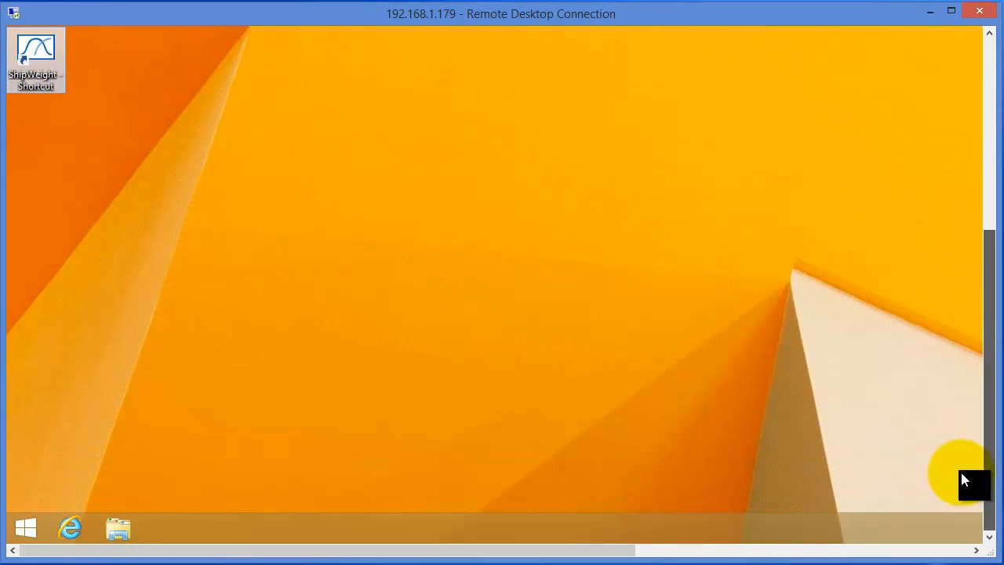
click(119, 530)
drag(990, 440, 950, 300)
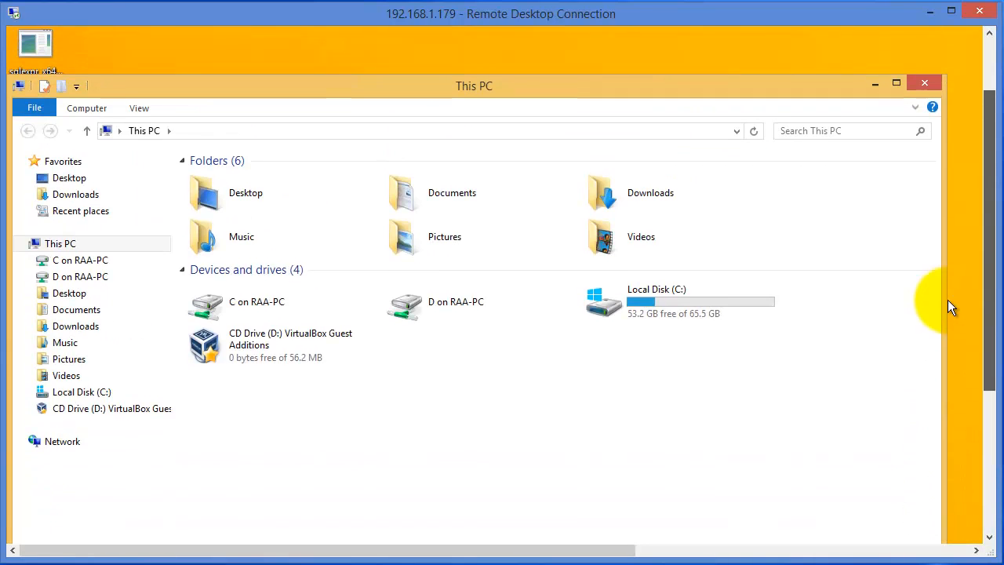
click(31, 393)
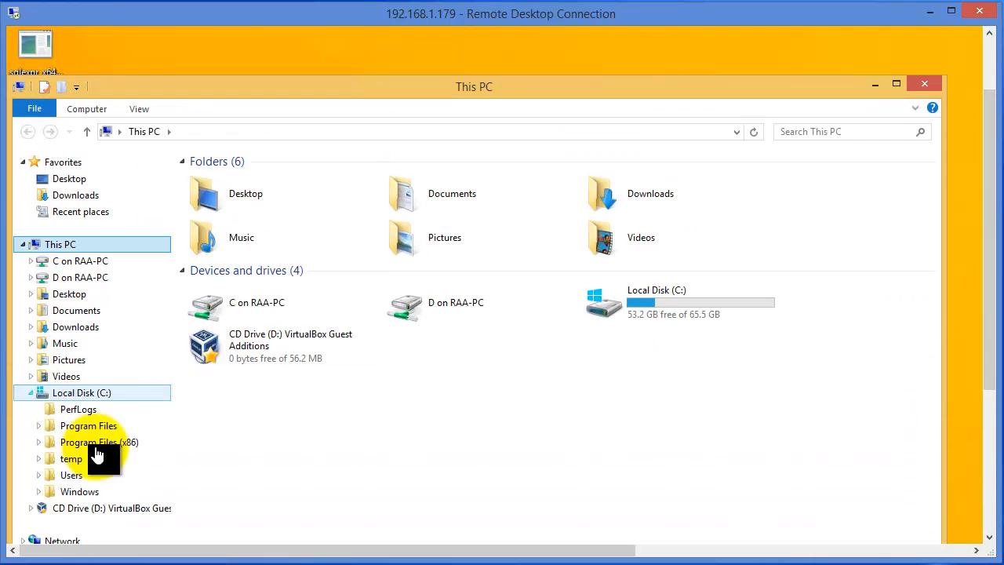
click(73, 492)
Open the SW configuration file in Notepad, examine its DinkeyNetPath line, and close the file and the Windows folder
drag(938, 247, 954, 514)
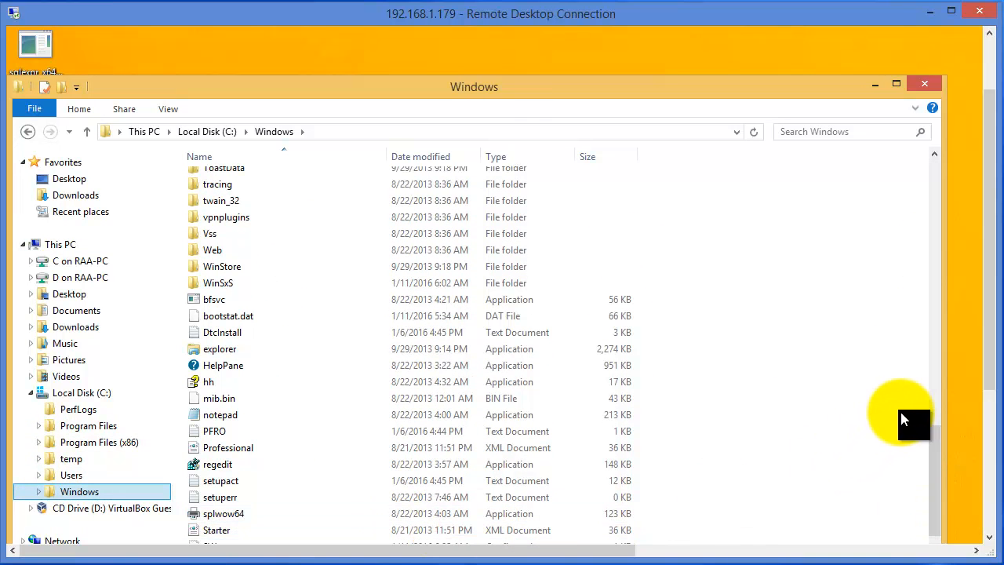
drag(937, 453, 938, 473)
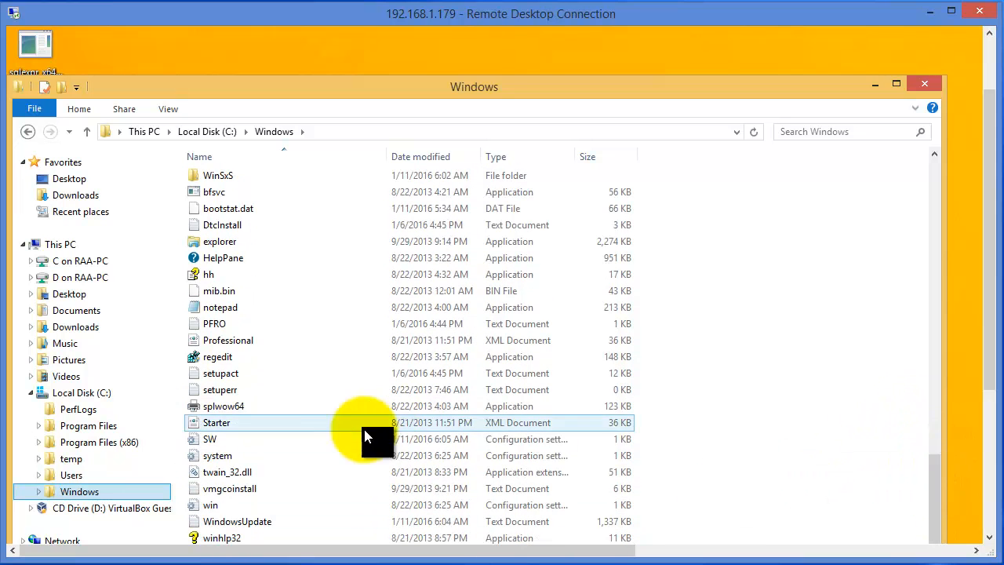
double_click(227, 442)
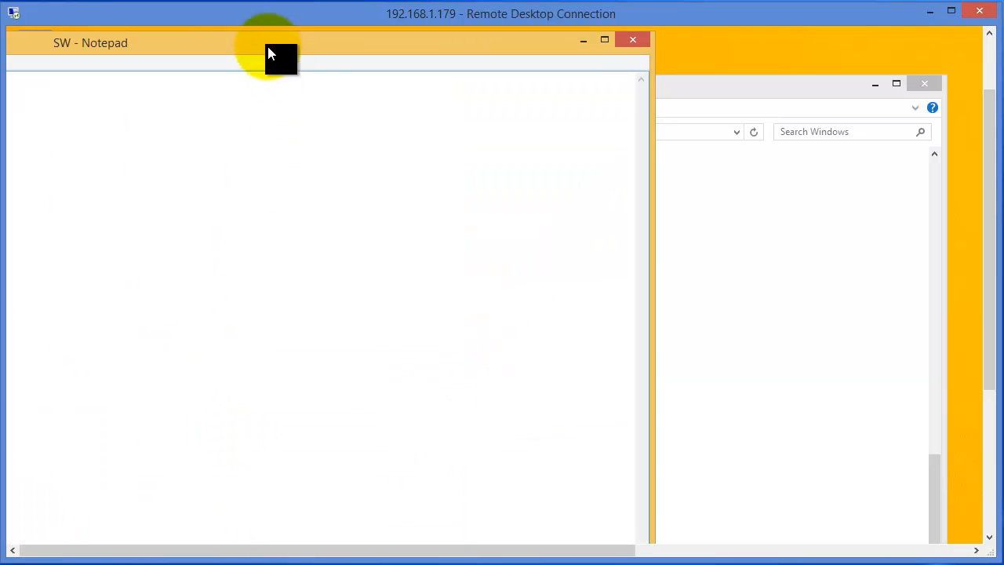
drag(278, 46, 823, 109)
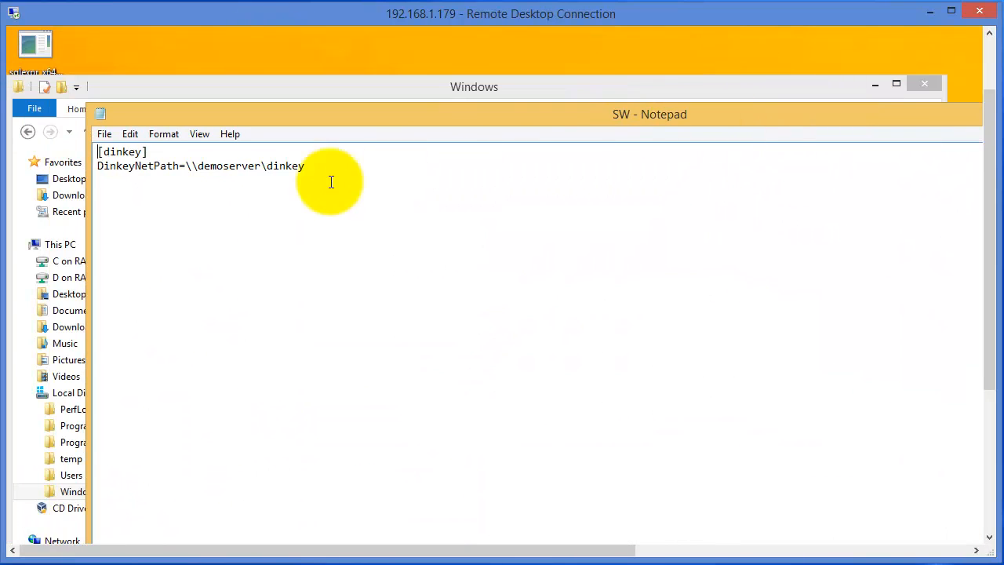
drag(97, 166, 309, 157)
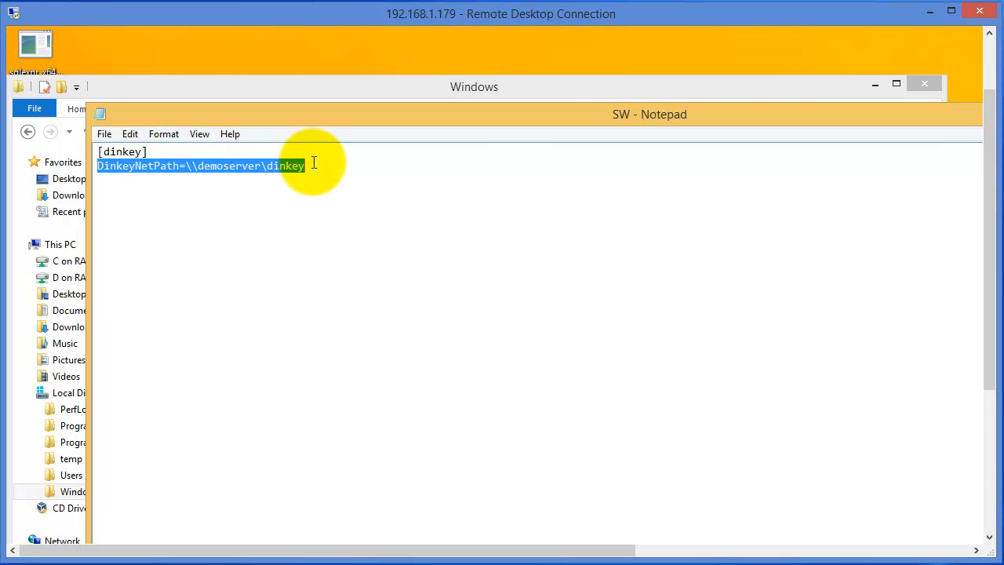
click(397, 165)
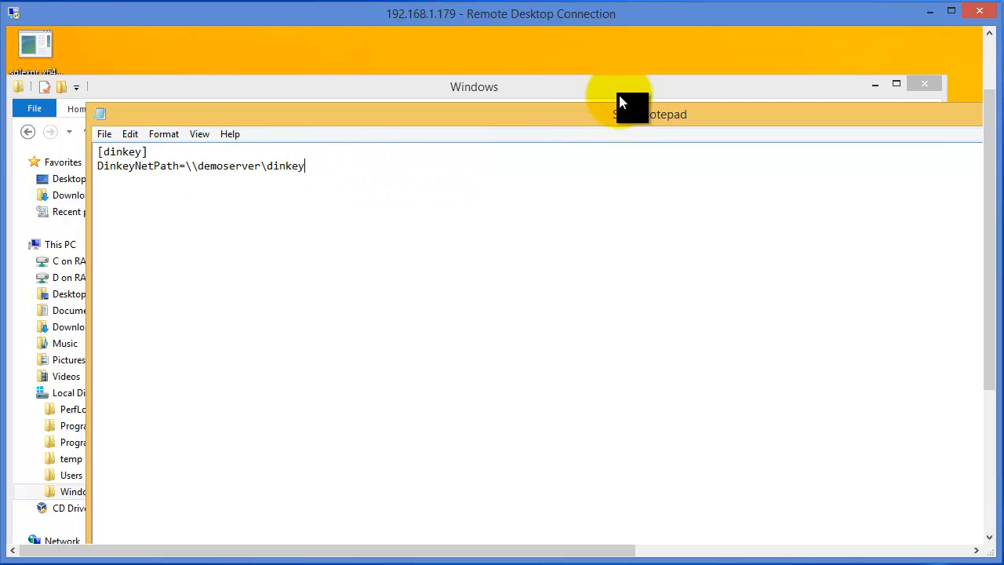
drag(637, 118, 249, 163)
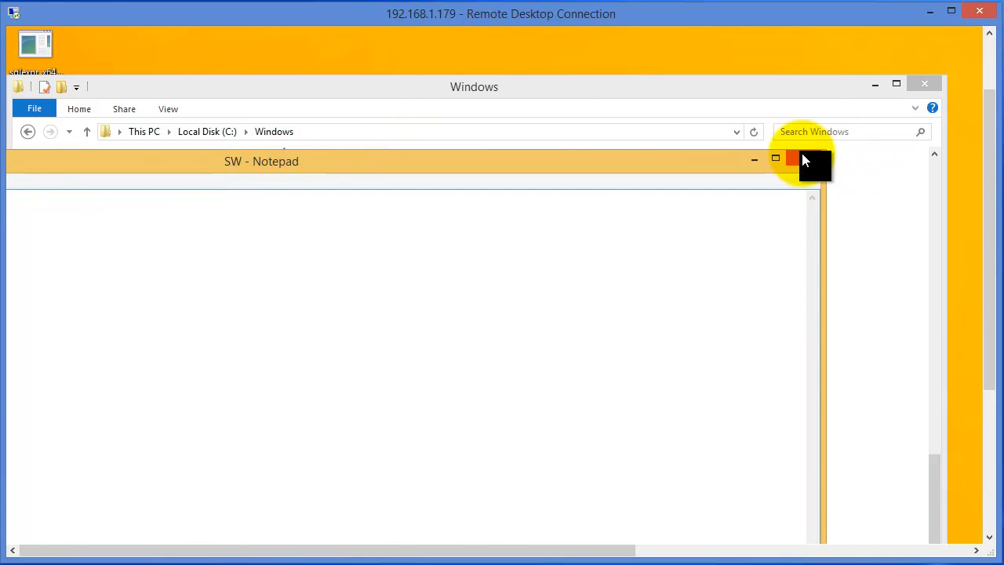
click(805, 159)
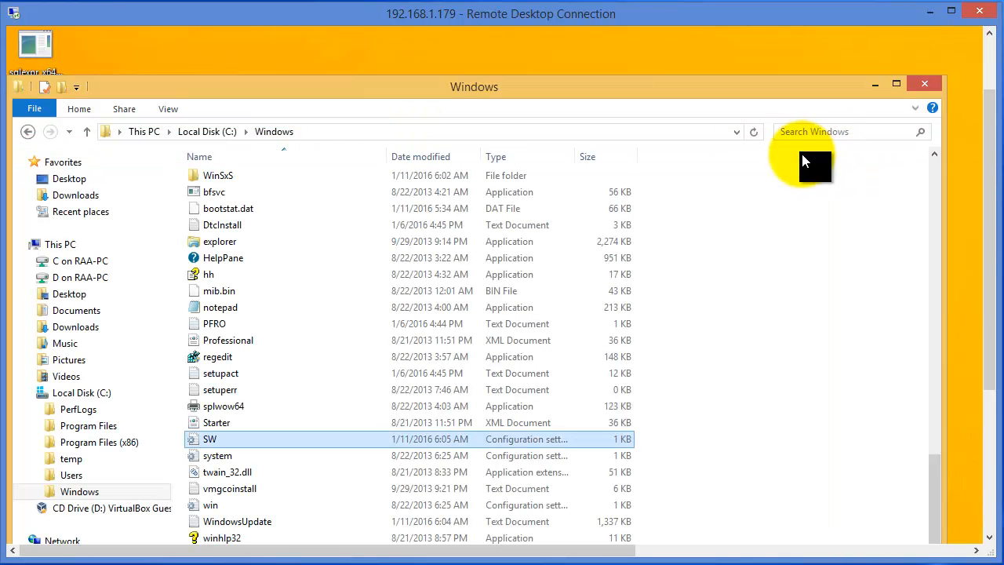
click(926, 88)
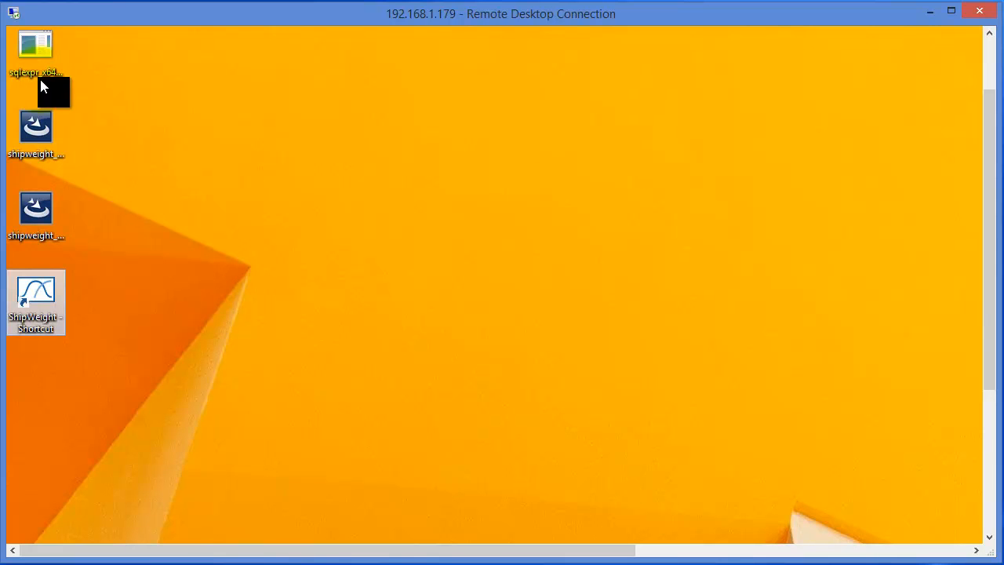